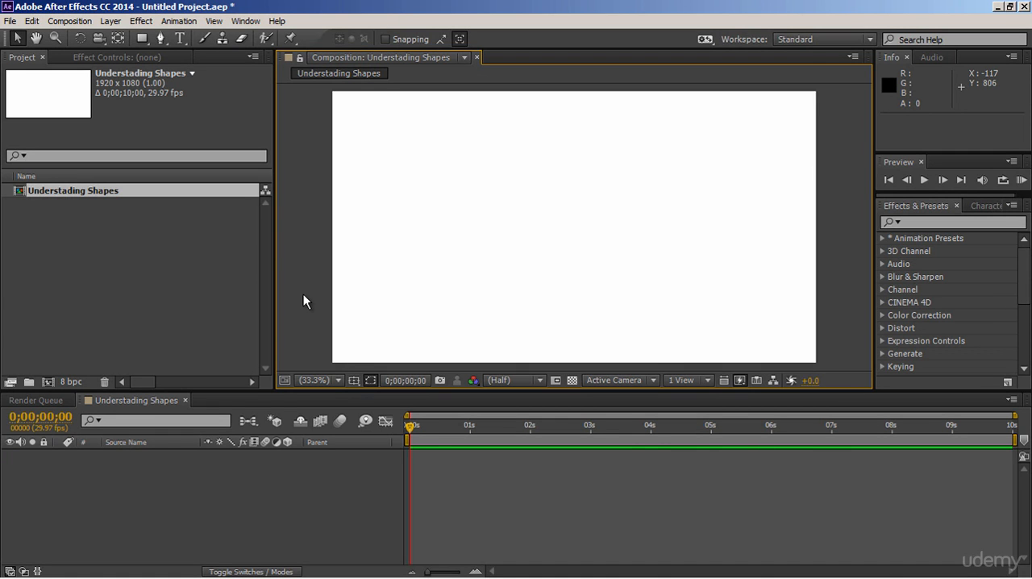
# - Draw a square about 477 px wide near the centre of the composition with the Rectangle tool
pyautogui.click(150, 42)
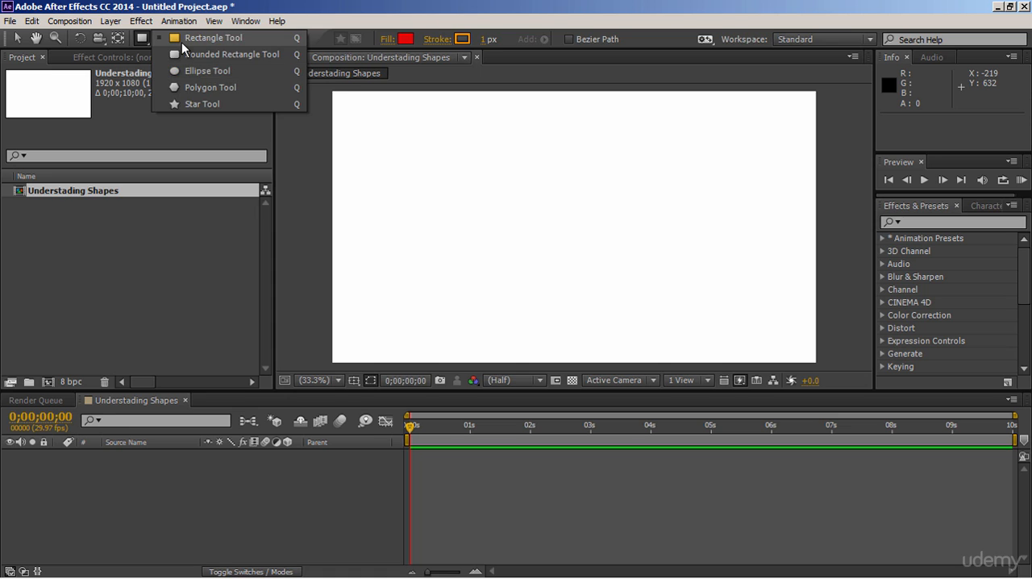
pyautogui.click(181, 42)
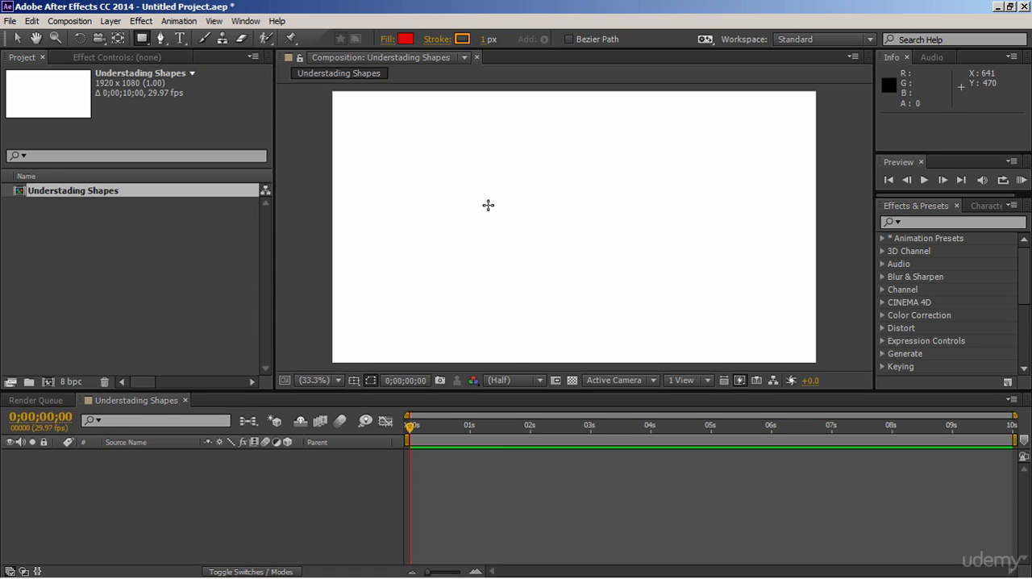
pyautogui.moveTo(468, 190)
pyautogui.mouseDown()
pyautogui.moveTo(628, 256)
pyautogui.moveTo(679, 264)
pyautogui.moveTo(661, 244)
pyautogui.moveTo(594, 221)
pyautogui.moveTo(591, 249)
pyautogui.moveTo(637, 240)
pyautogui.mouseUp()
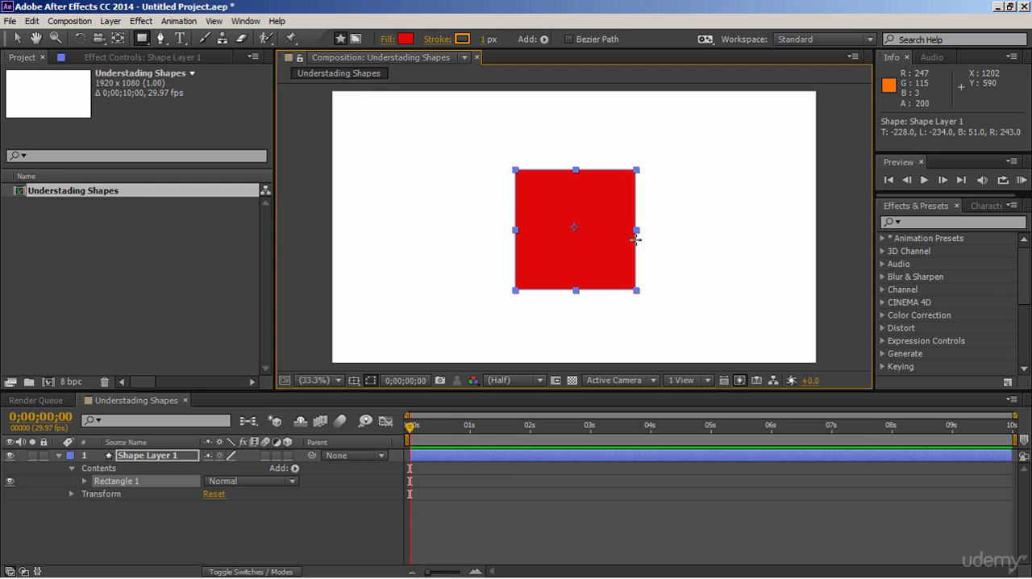
# - Change the square's fill color to dark red 950404
pyautogui.click(406, 40)
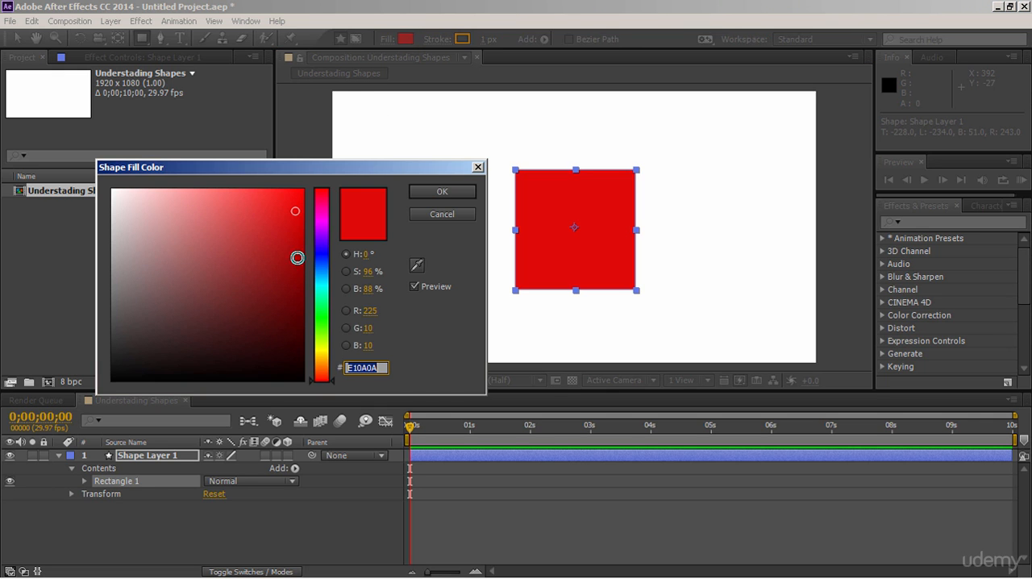
pyautogui.click(299, 268)
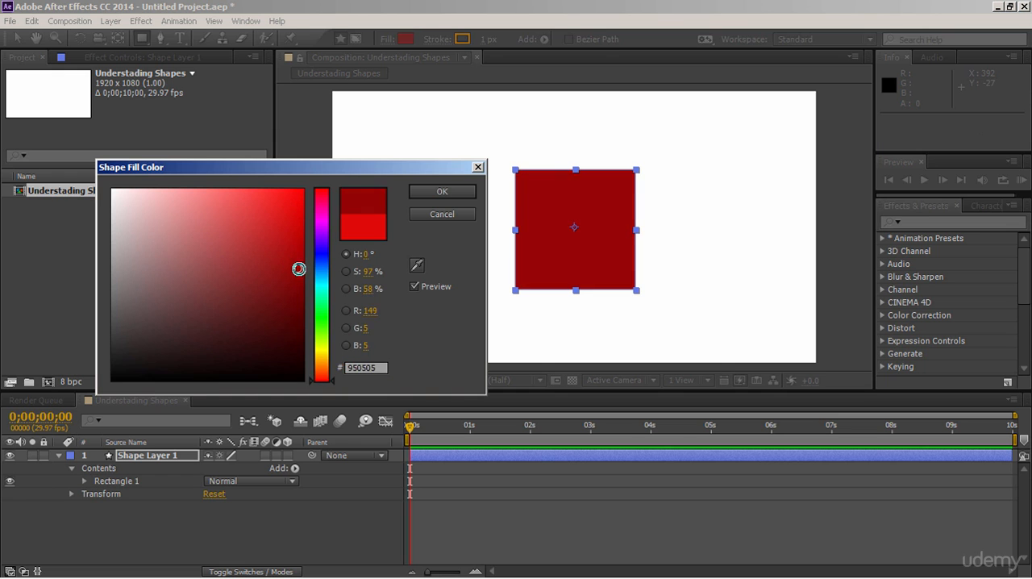
pyautogui.click(442, 191)
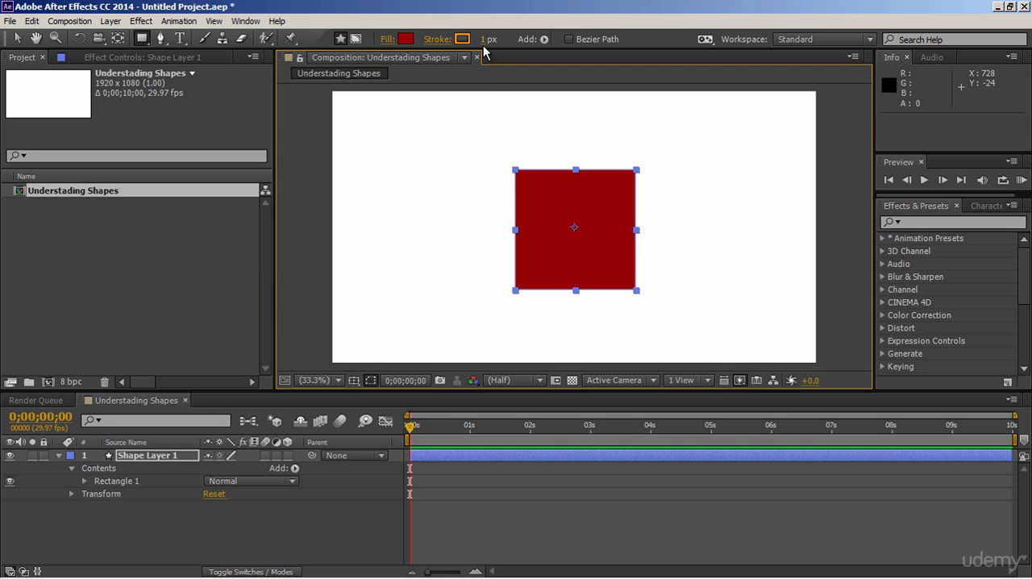
# - Set the square's stroke width to 20 px and its stroke color to black
pyautogui.moveTo(490, 41); pyautogui.dragTo(503, 45)
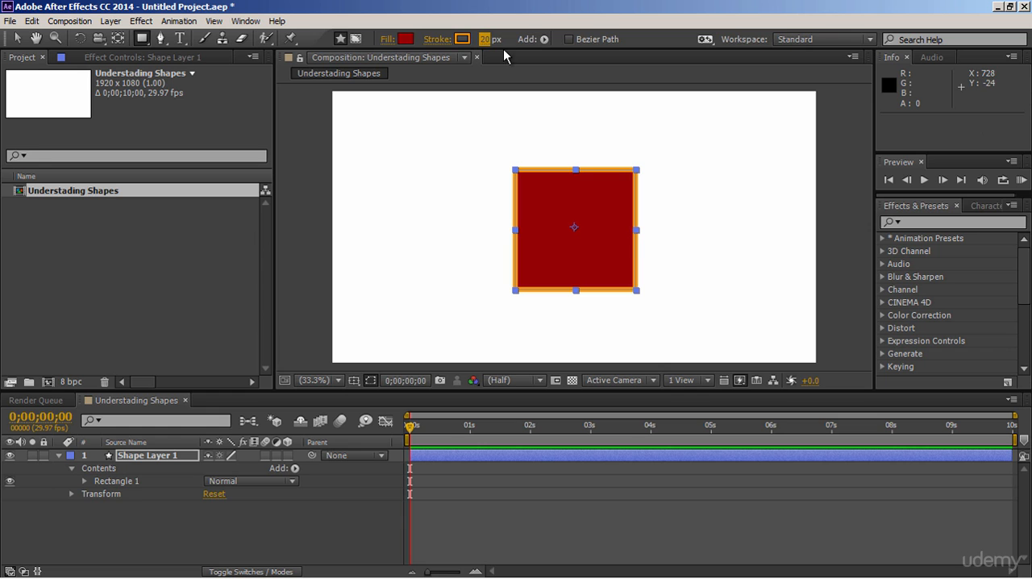
pyautogui.click(462, 40)
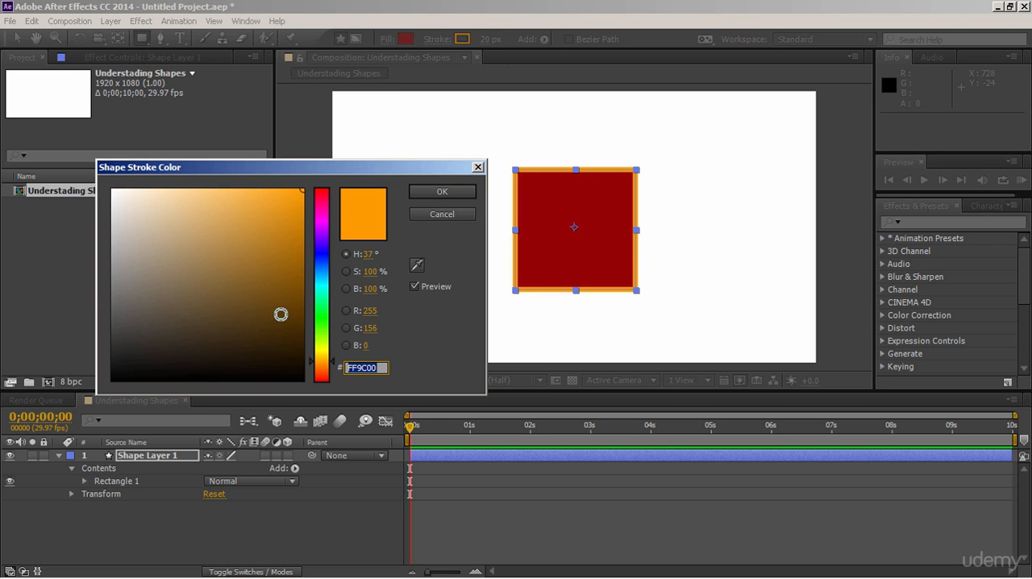
pyautogui.click(298, 379)
pyautogui.click(433, 194)
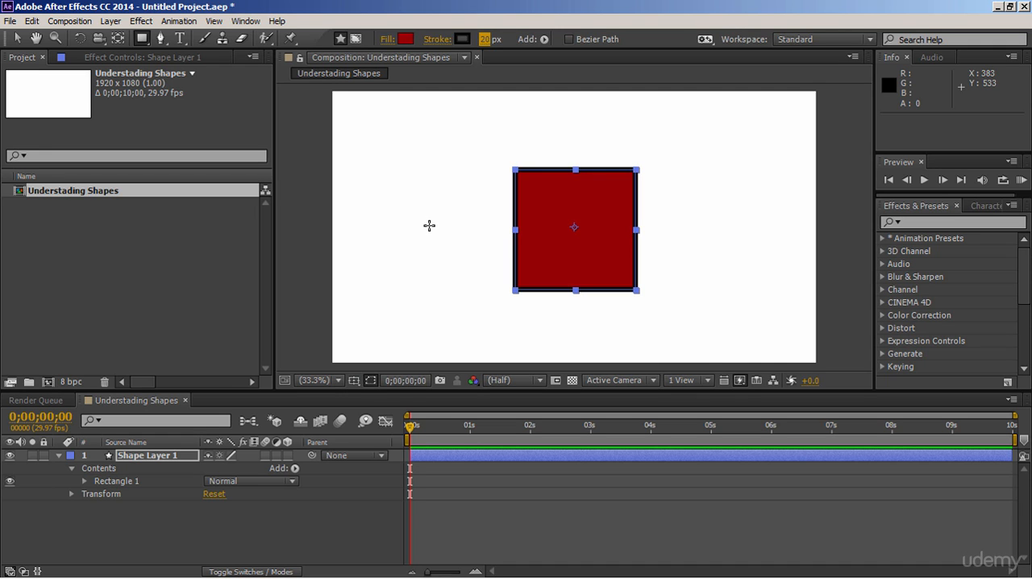
# - Set the square's fill type to None so that only its outline remains
pyautogui.click(387, 39)
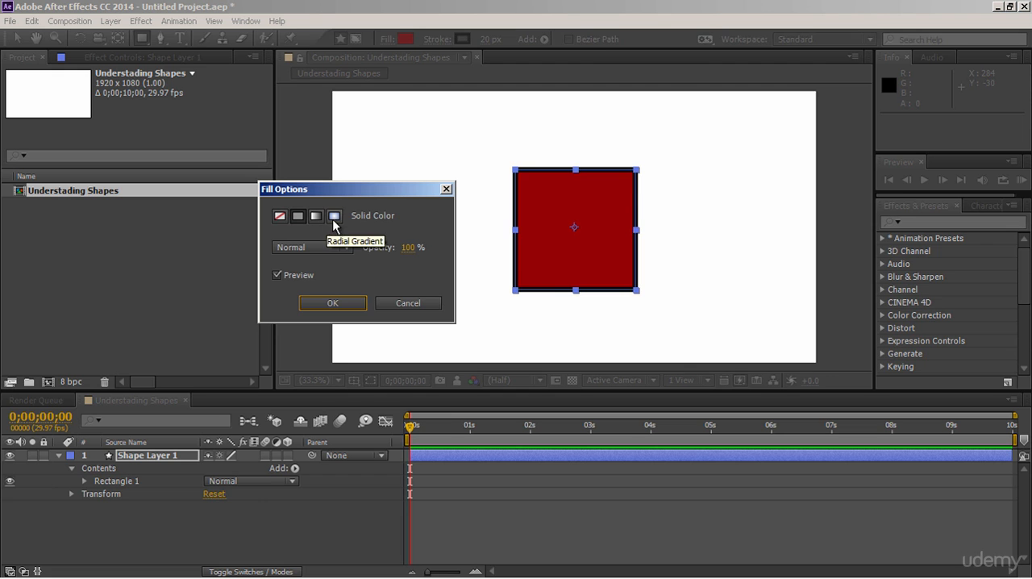
pyautogui.click(281, 217)
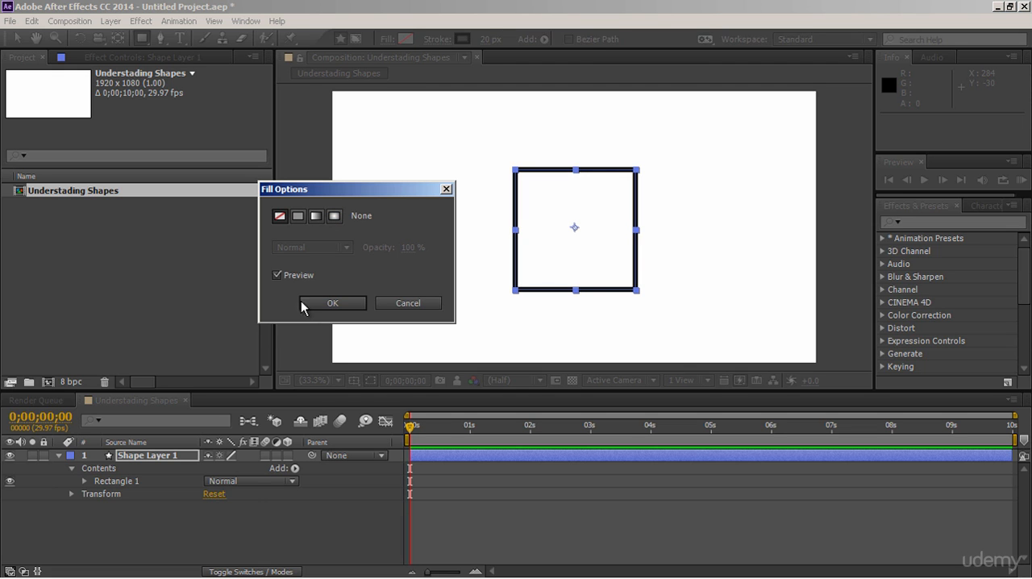
pyautogui.click(317, 303)
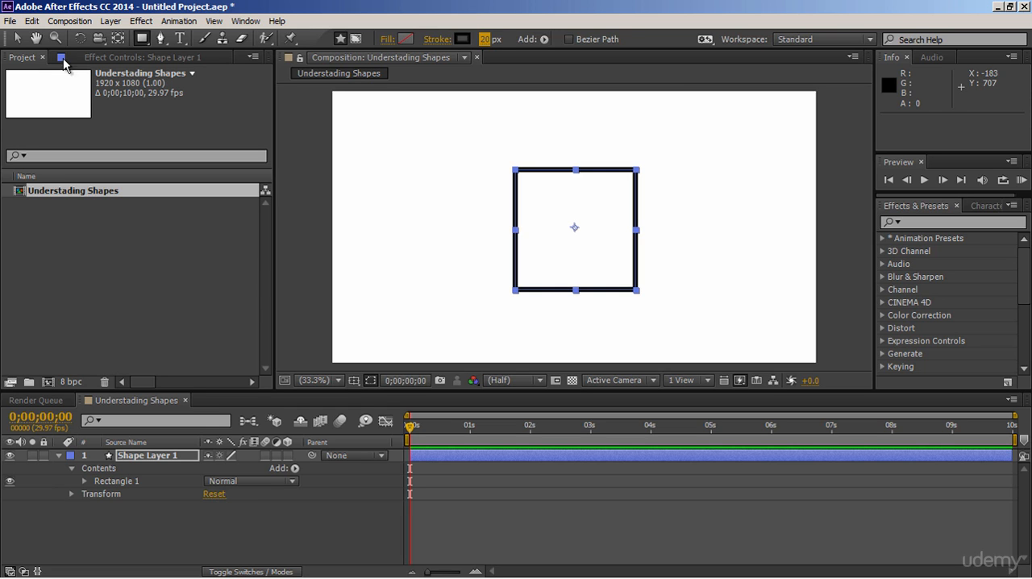
# - Deselect the square and draw an ellipse of about 426 by 411 px on a new layer, overlapping the square's upper-left corner
pyautogui.click(17, 38)
pyautogui.click(316, 207)
pyautogui.moveTo(142, 38); pyautogui.dragTo(172, 71)
pyautogui.moveTo(472, 154); pyautogui.dragTo(580, 259)
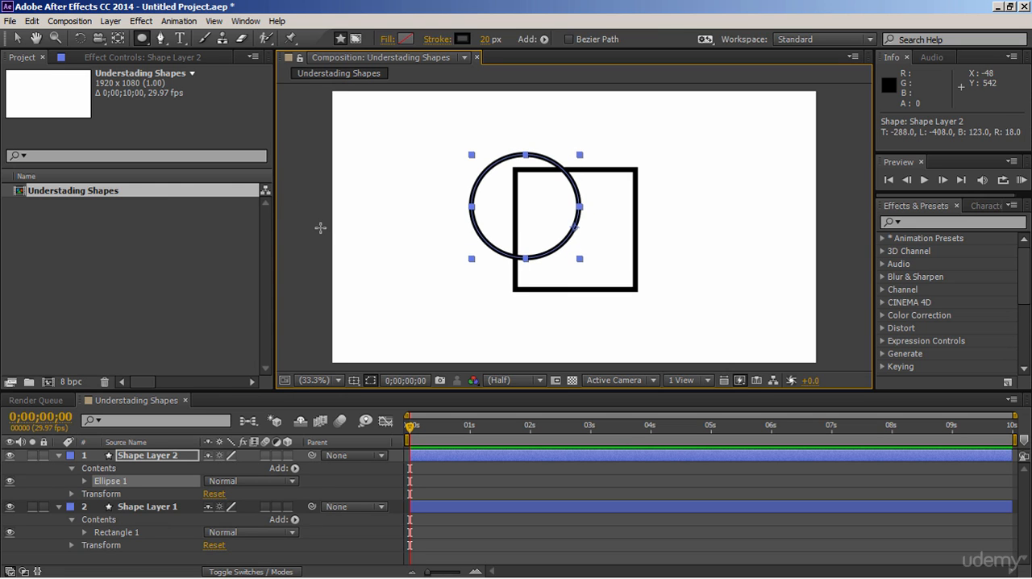
# - Change the ellipse's fill color to bright red EF0303
pyautogui.click(410, 43)
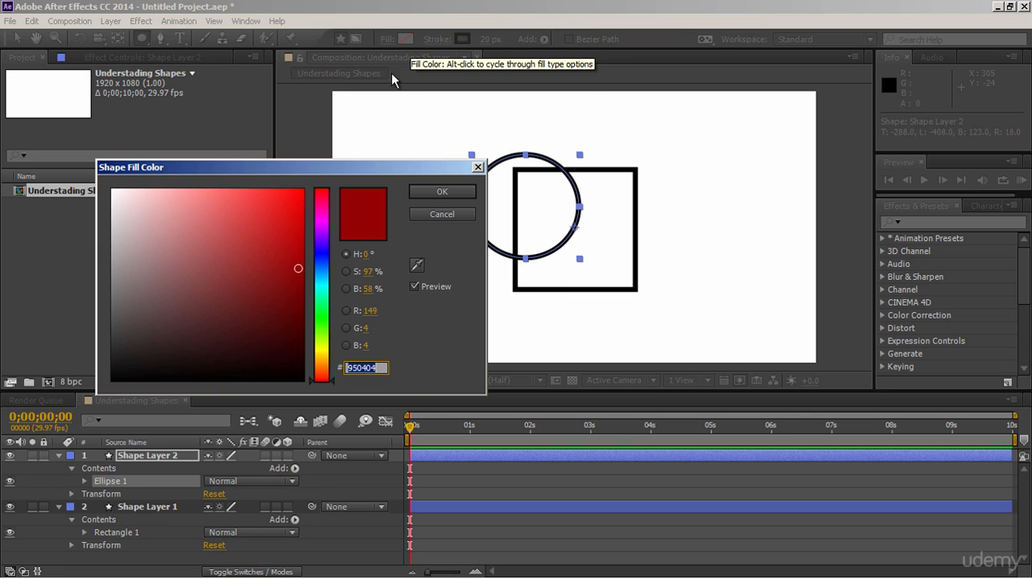
pyautogui.moveTo(301, 224); pyautogui.dragTo(300, 200)
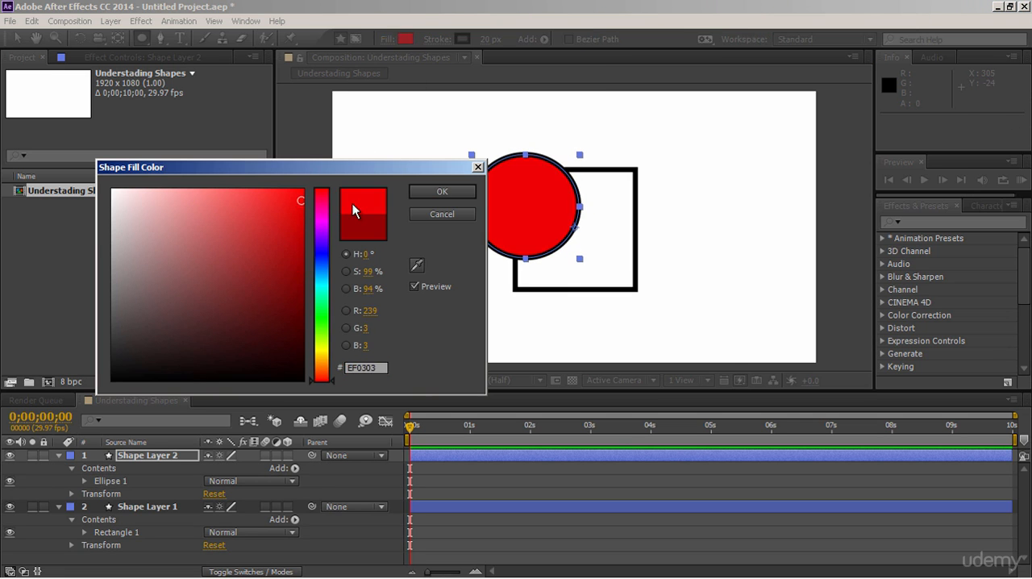
pyautogui.click(423, 196)
# - Collapse both shape layers, move the ellipse's layer below the square's layer, and clear the selection
pyautogui.click(16, 37)
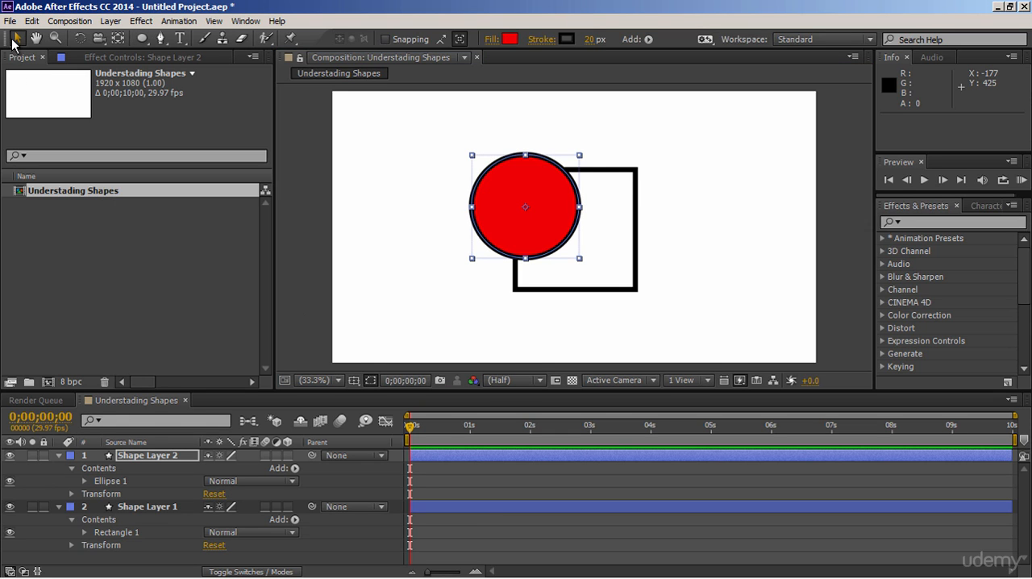
pyautogui.click(58, 455)
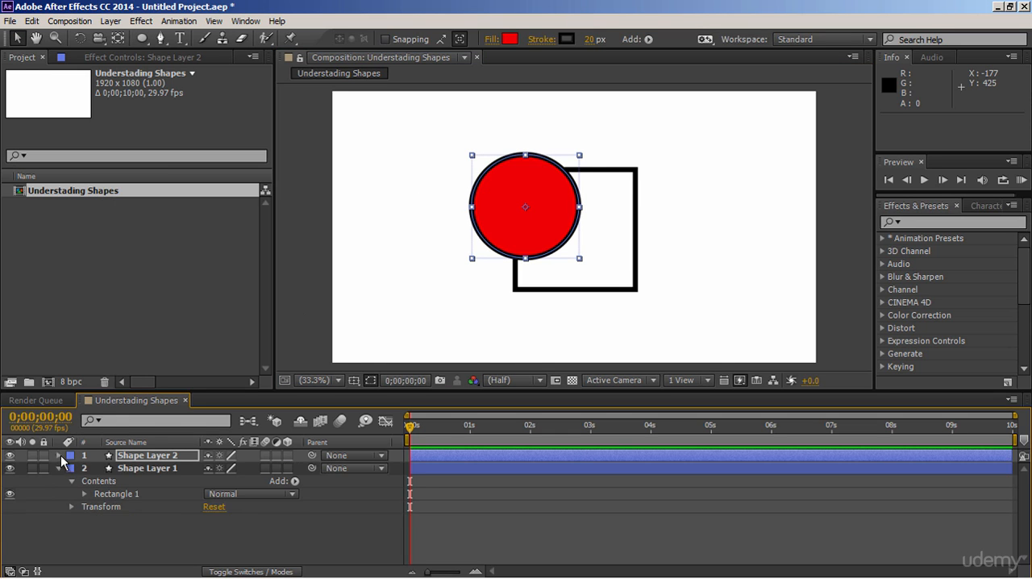
pyautogui.click(58, 468)
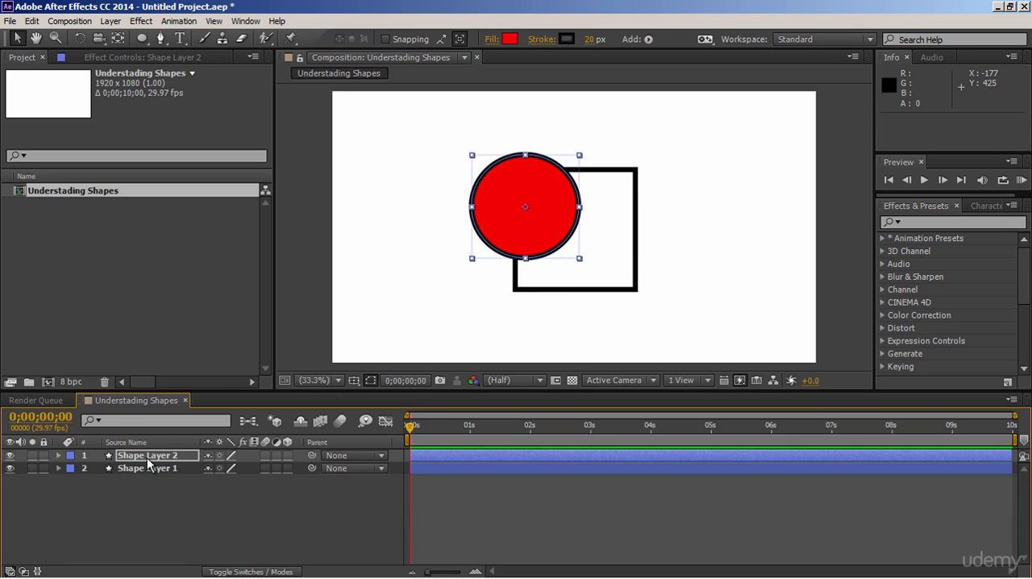
pyautogui.moveTo(147, 457); pyautogui.dragTo(147, 476)
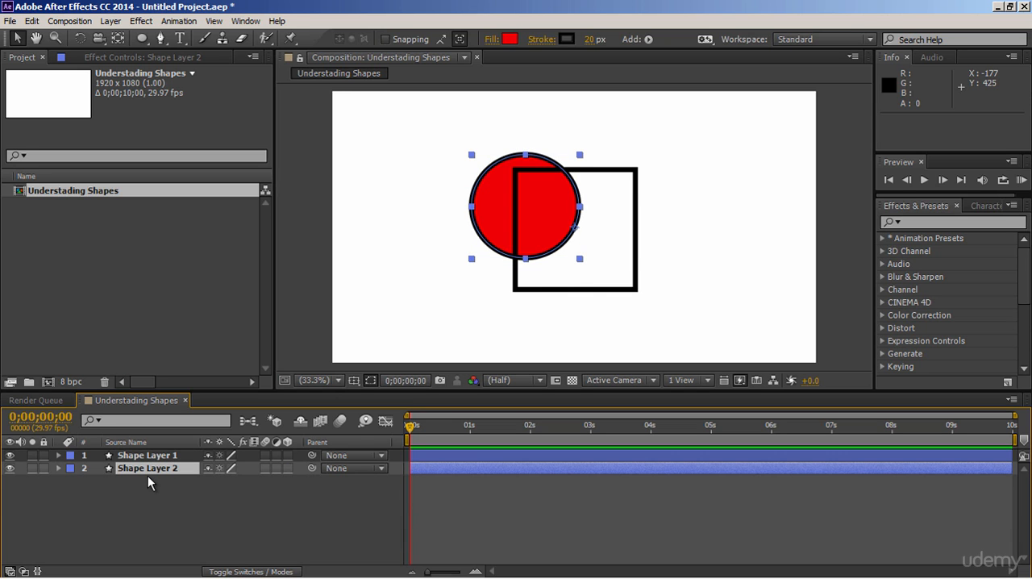
pyautogui.click(397, 322)
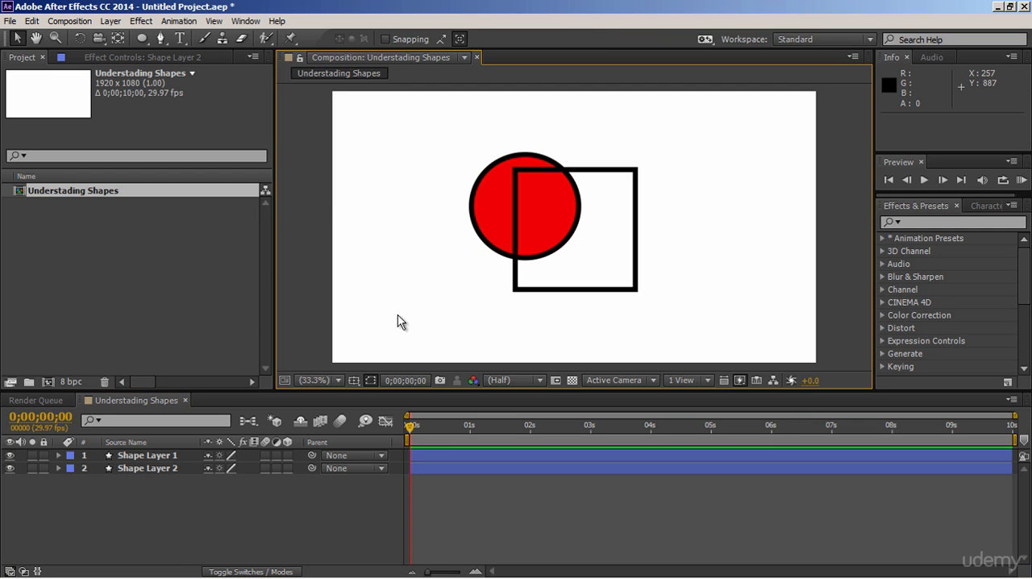
# - Rename the ellipse's layer "circle" and the square's layer "rectangle"
pyautogui.click(186, 467)
pyautogui.click(165, 470)
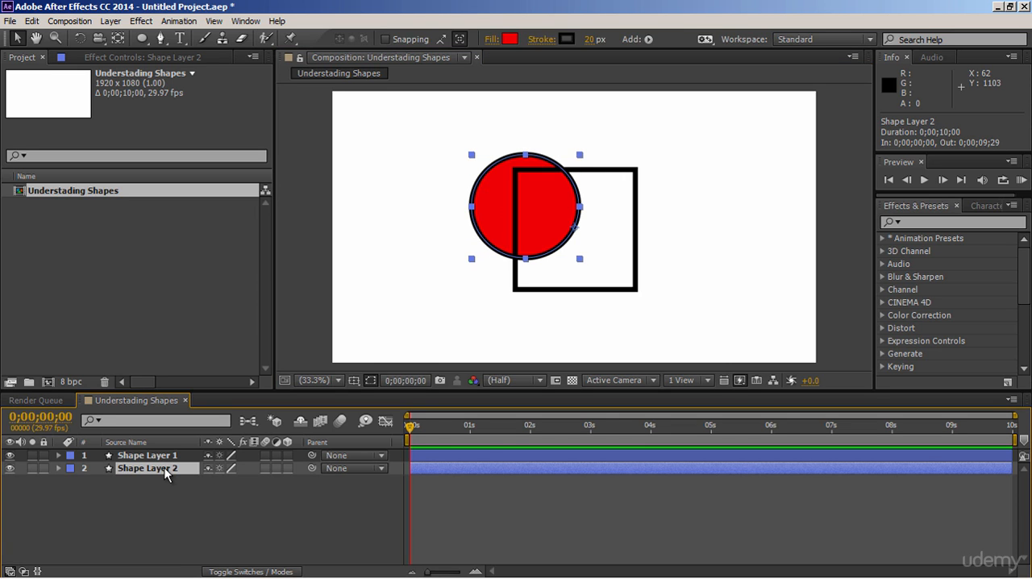
pyautogui.press('Return')
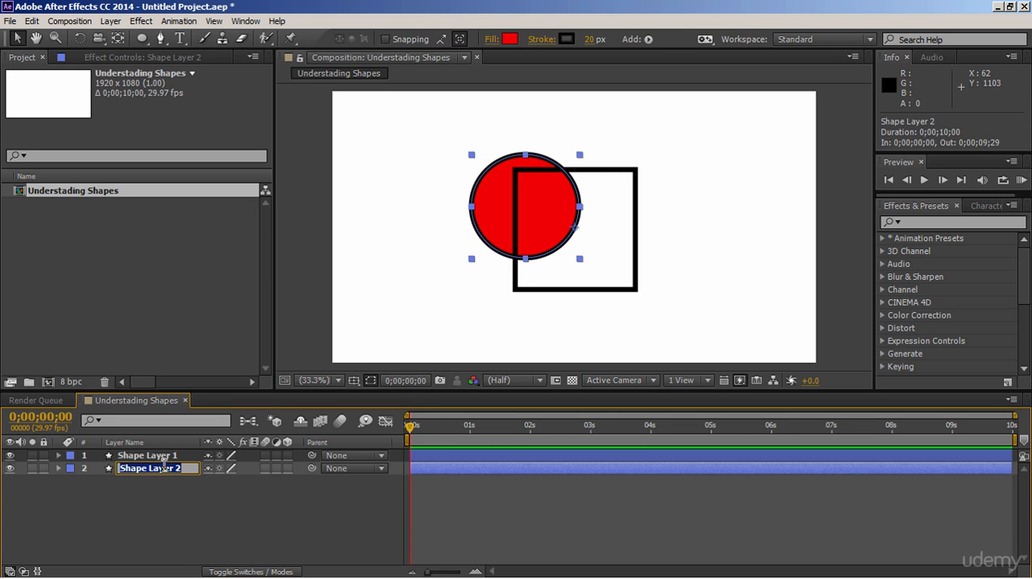
pyautogui.write('circle')
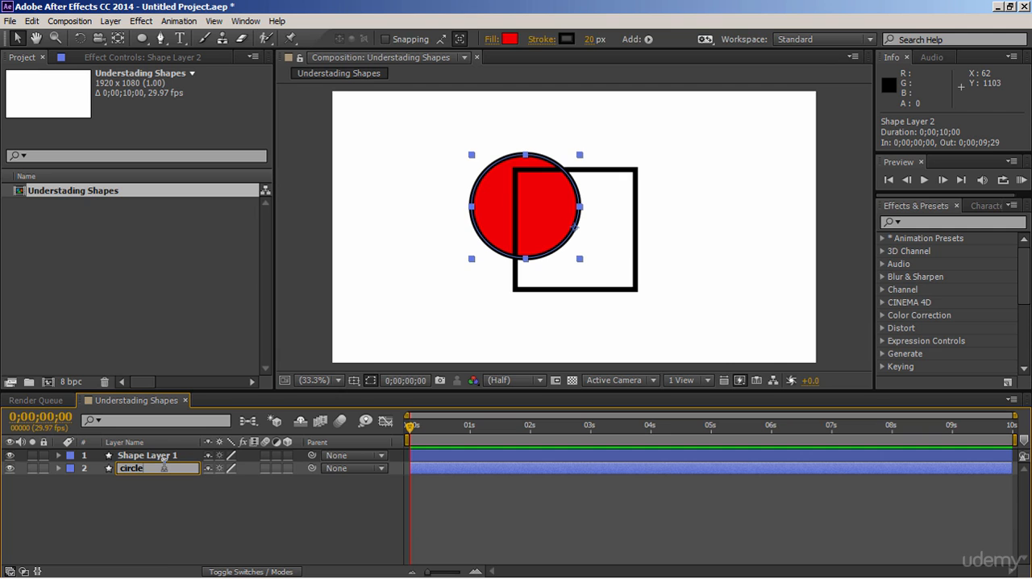
pyautogui.click(162, 457)
pyautogui.press('Return')
pyautogui.write('rectangle')
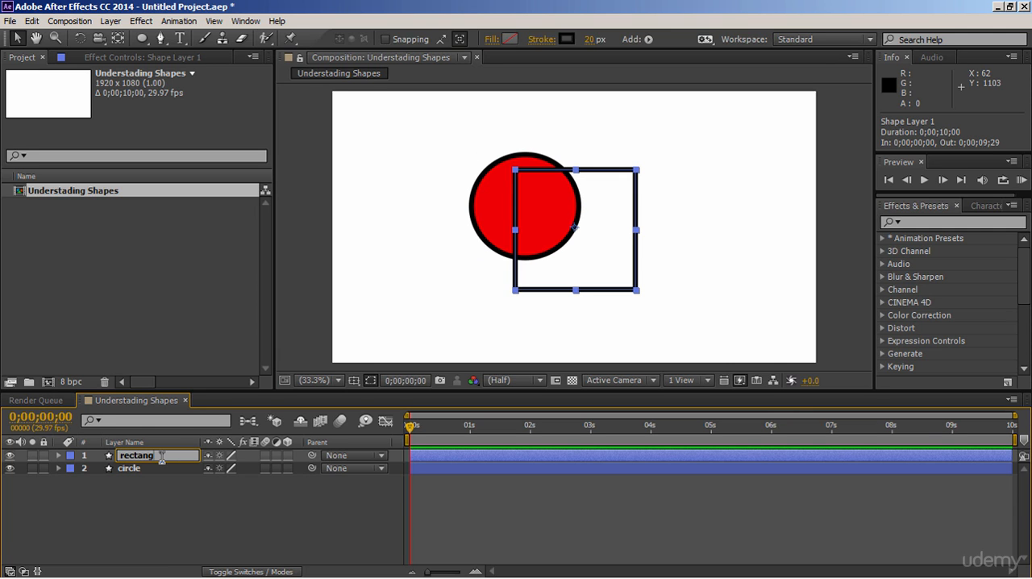
pyautogui.click(164, 500)
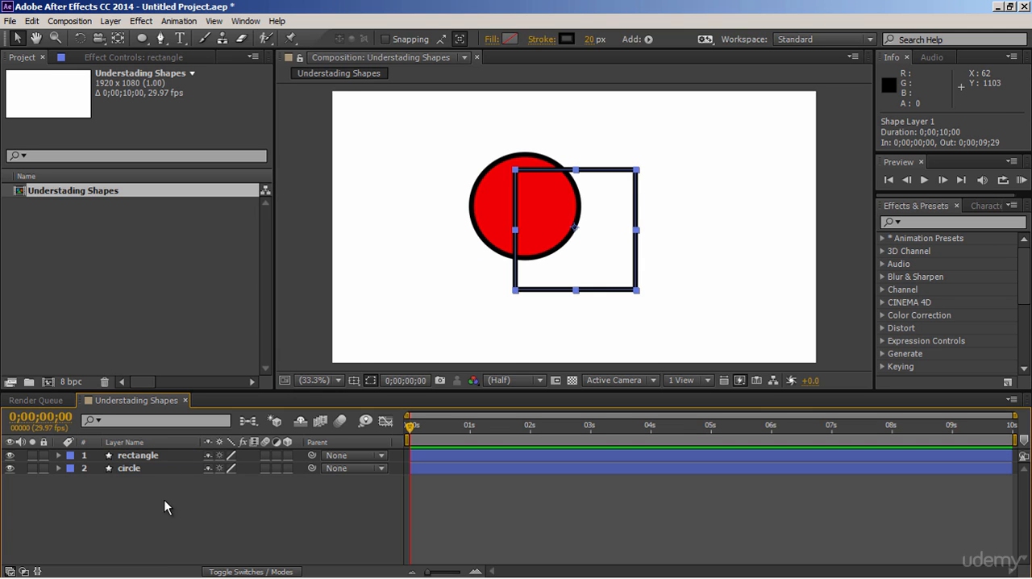
# - Expand the contents of the rectangle and circle layers to examine the properties of their shape paths
pyautogui.click(58, 454)
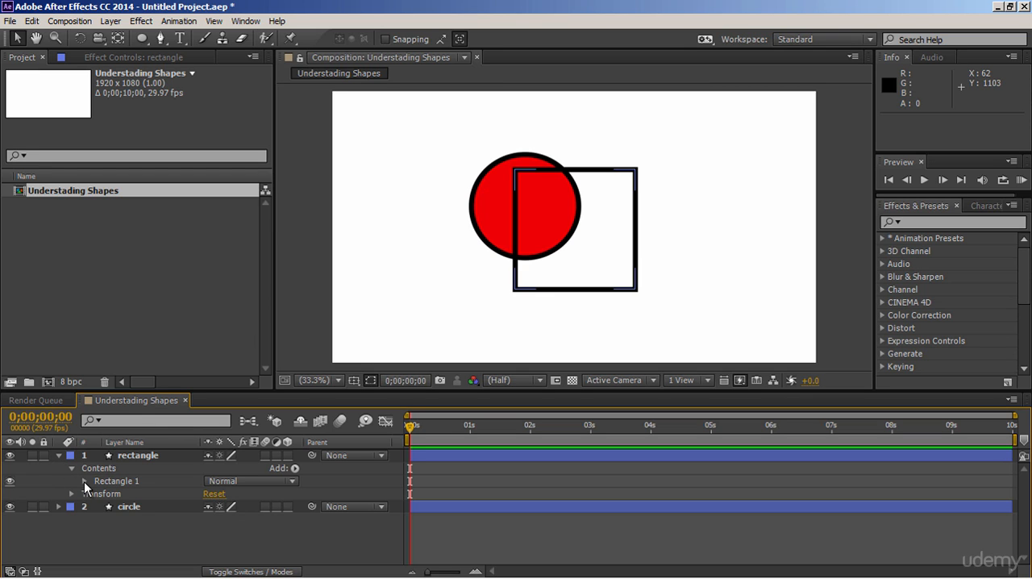
pyautogui.click(85, 481)
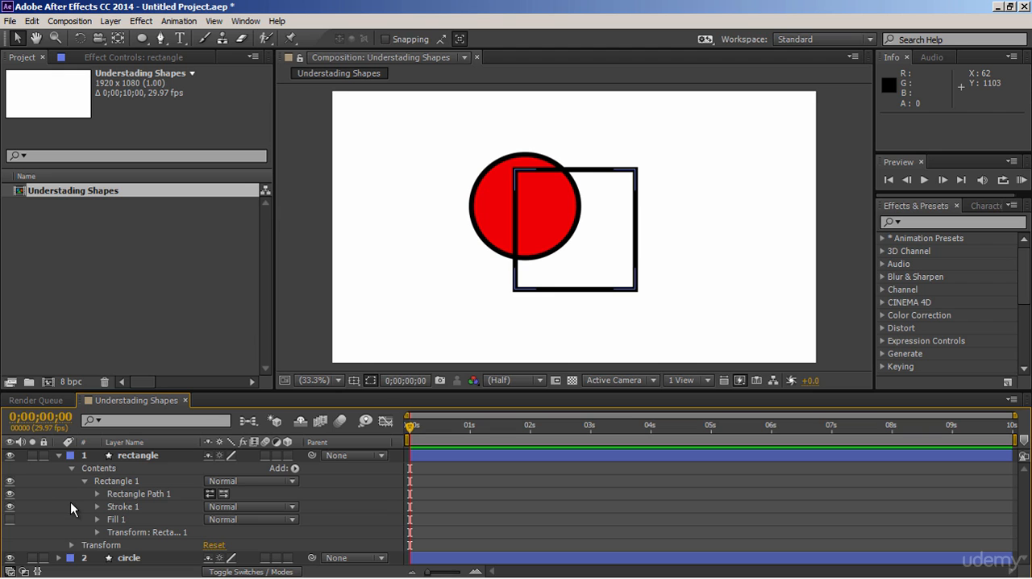
pyautogui.click(60, 557)
pyautogui.click(85, 545)
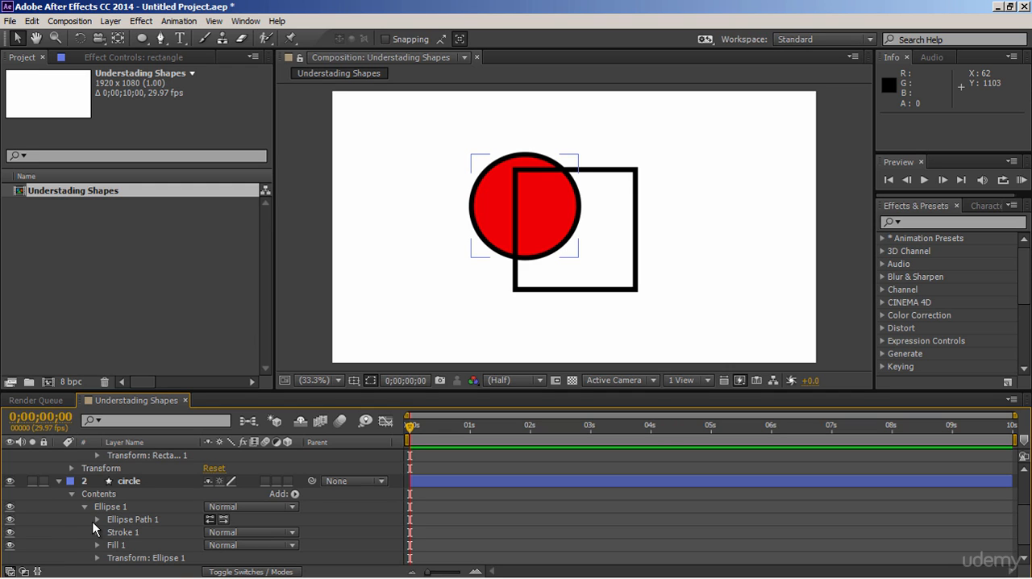
pyautogui.click(96, 519)
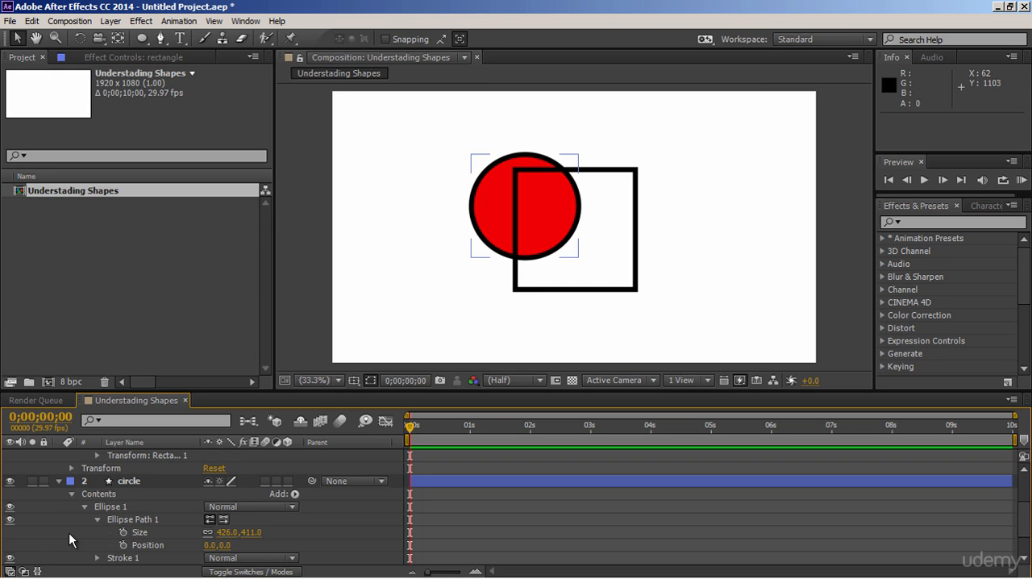
pyautogui.scroll(2, 69, 534)
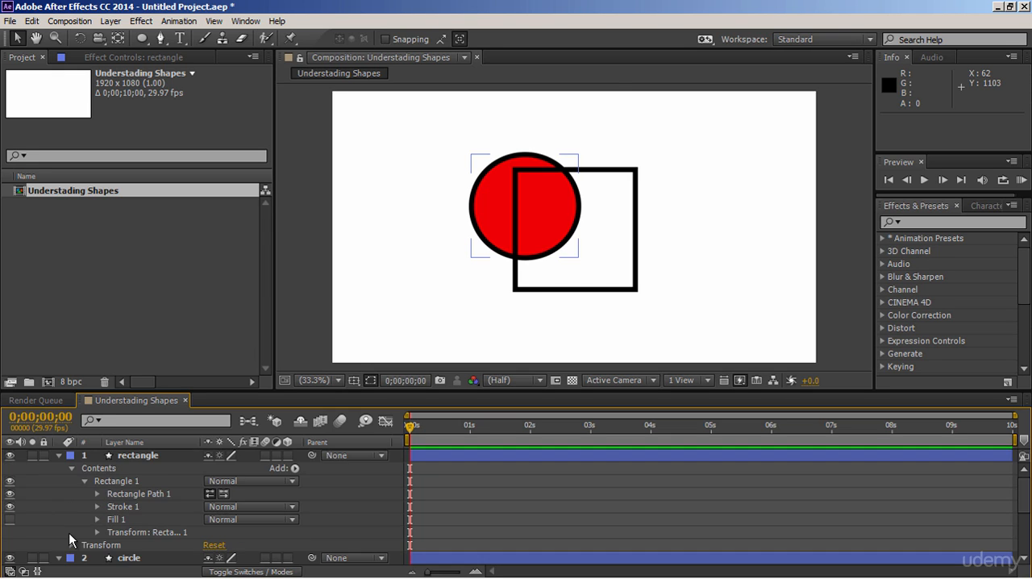
pyautogui.click(98, 495)
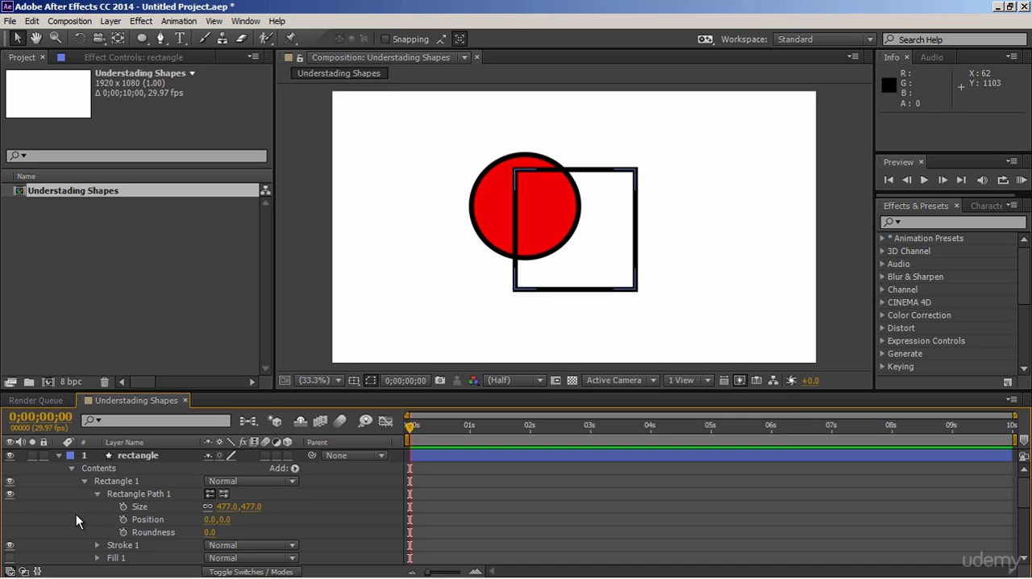
# - Delete the rectangle layer and the circle layer from the composition
pyautogui.click(137, 455)
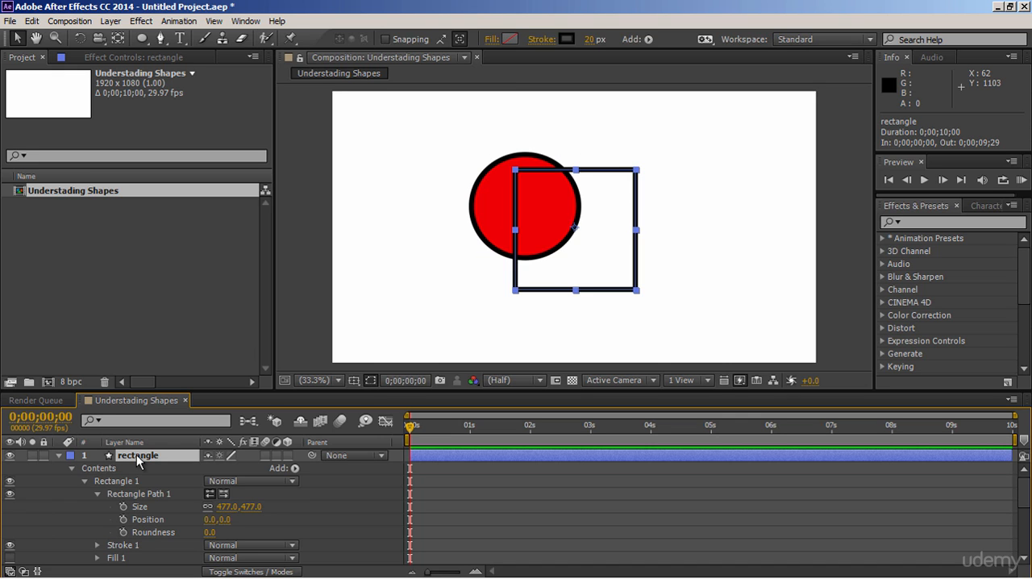
pyautogui.press('Delete')
pyautogui.click(137, 455)
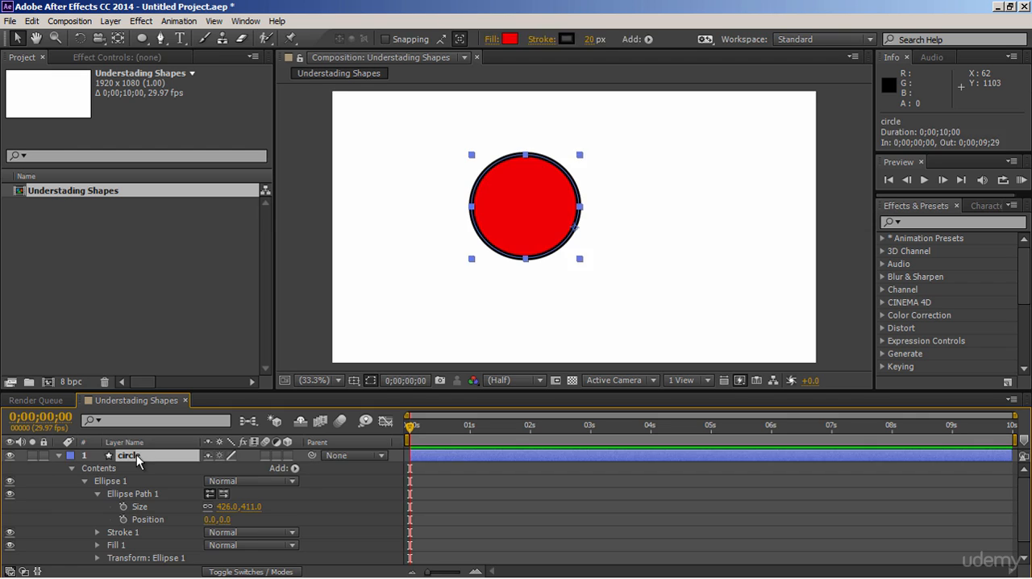
pyautogui.press('Delete')
# - Draw a wide rectangle of about 840 by 339 px in the centre of the composition with the Rectangle tool
pyautogui.click(143, 41)
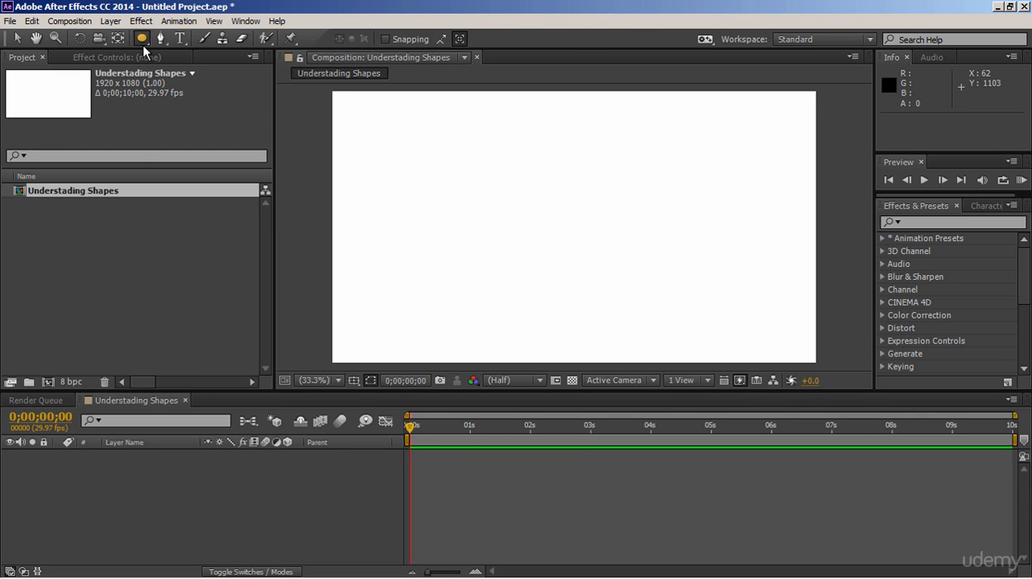
pyautogui.click(211, 38)
pyautogui.moveTo(467, 182); pyautogui.dragTo(680, 268)
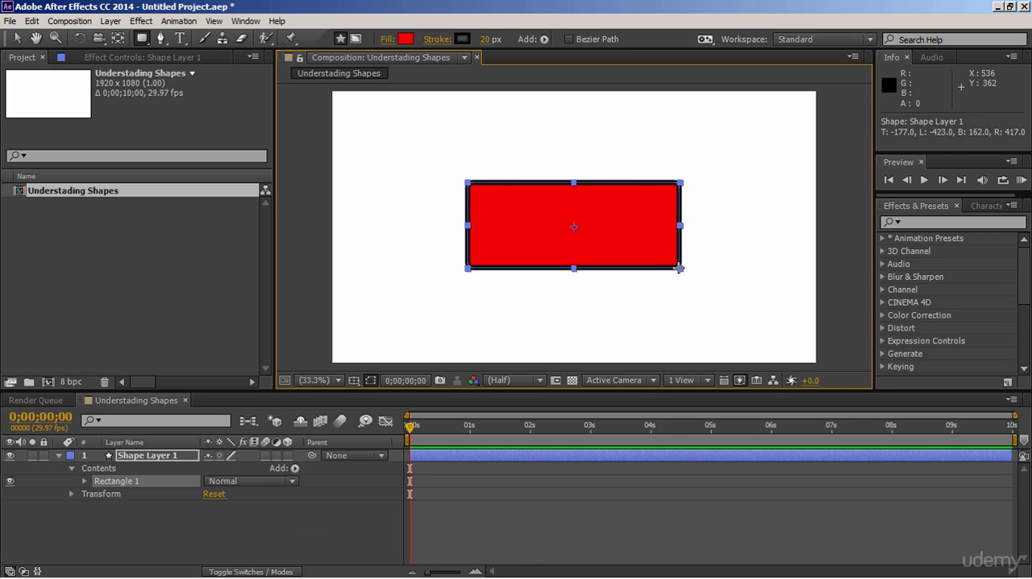
# - Adjust the corner roundness of the wide rectangle while drawing it, giving it slightly rounded corners
pyautogui.press('Up')
pyautogui.press('Up')
pyautogui.press('Up')
pyautogui.press('Up')
pyautogui.press('Up')
pyautogui.press('Up')
pyautogui.press('Up')
pyautogui.press('Up')
pyautogui.press('Down')
pyautogui.press('Down')
pyautogui.press('Down')
pyautogui.press('Down')
pyautogui.press('Down')
pyautogui.press('Down')
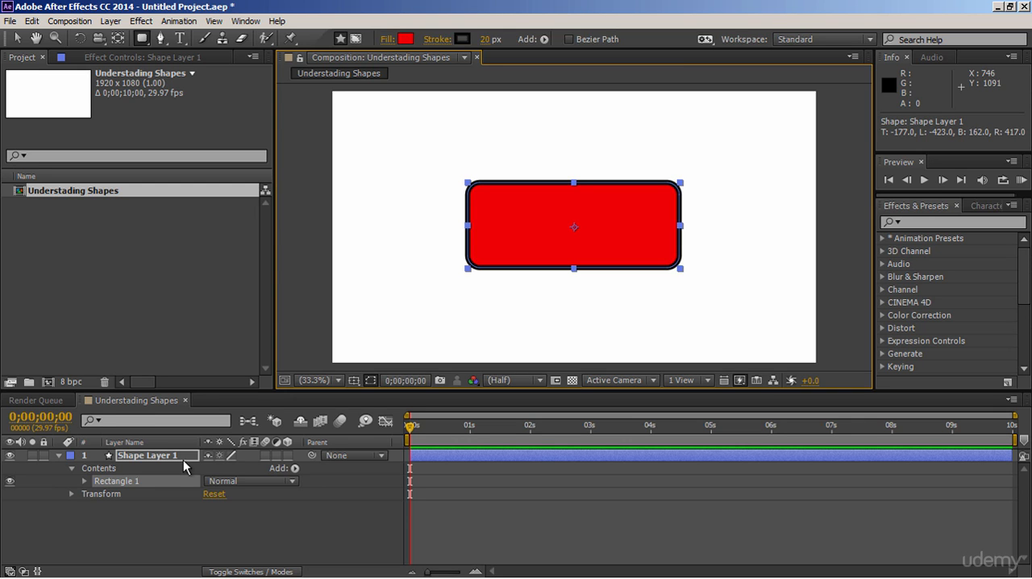
# - Expand the rectangle's path properties to examine its roundness, and delete the shape layer
pyautogui.click(89, 480)
pyautogui.click(84, 480)
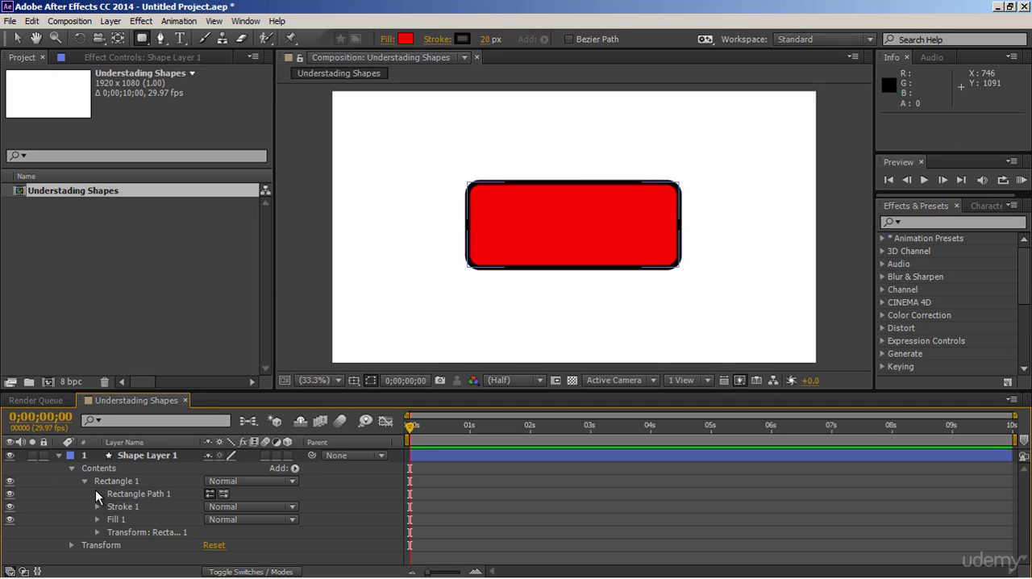
pyautogui.click(97, 494)
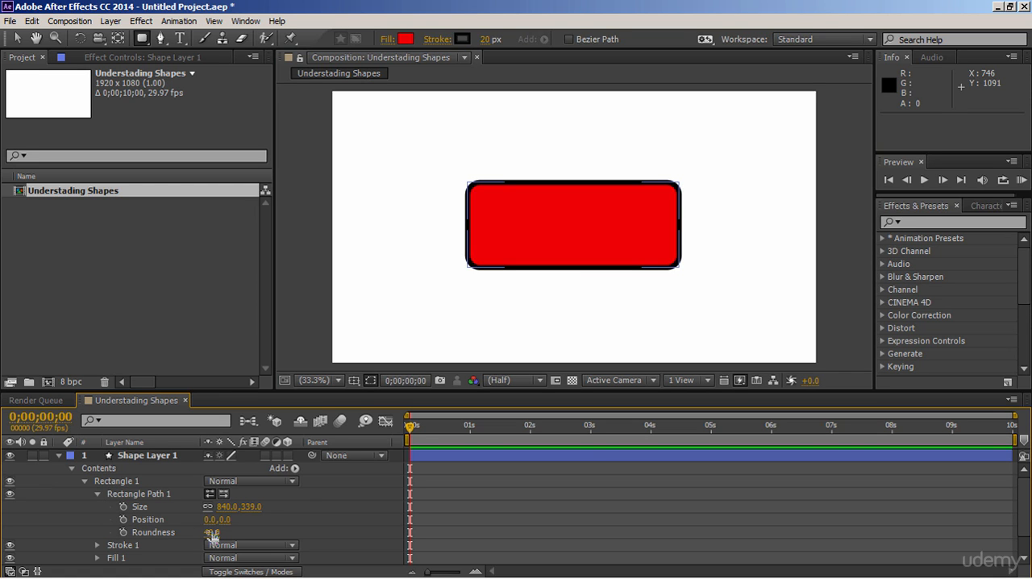
pyautogui.click(163, 460)
pyautogui.press('Delete')
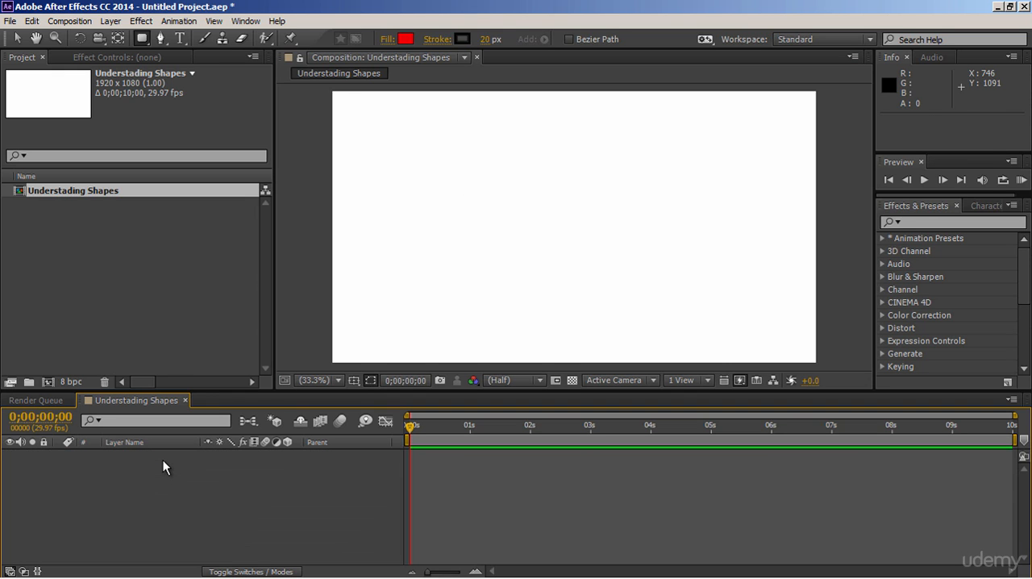
# - Draw a tilted five-sided polygon near the centre of the composition with the Polygon tool
pyautogui.moveTo(142, 38); pyautogui.dragTo(180, 73)
pyautogui.moveTo(514, 188); pyautogui.dragTo(625, 253)
pyautogui.press('Up')
pyautogui.press('Up')
pyautogui.press('Down')
pyautogui.press('Down')
pyautogui.press('space')
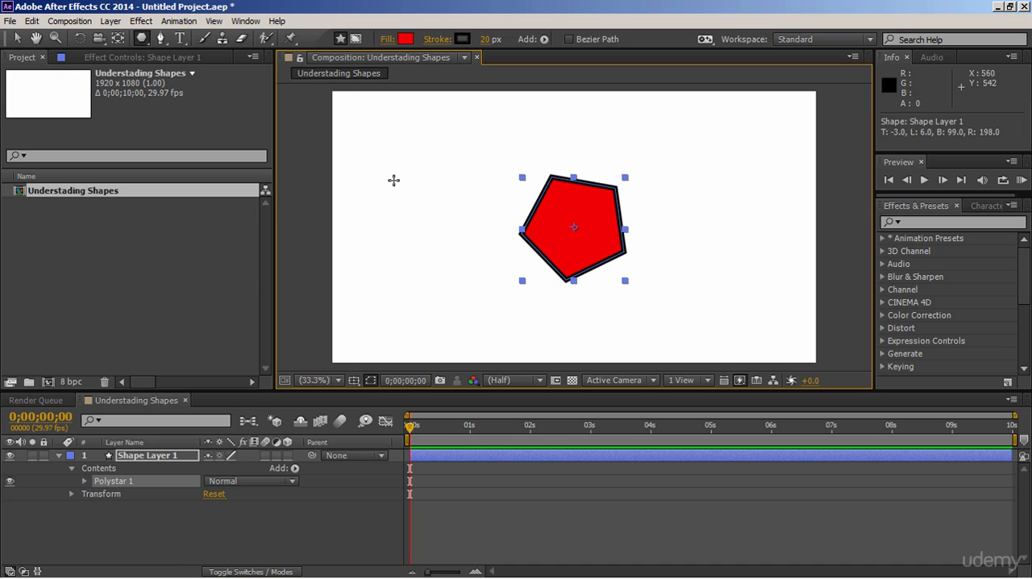
# - Add an ellipse overlapping the pentagon's lower-left side to the same shape layer with the Ellipse tool
pyautogui.click(146, 42)
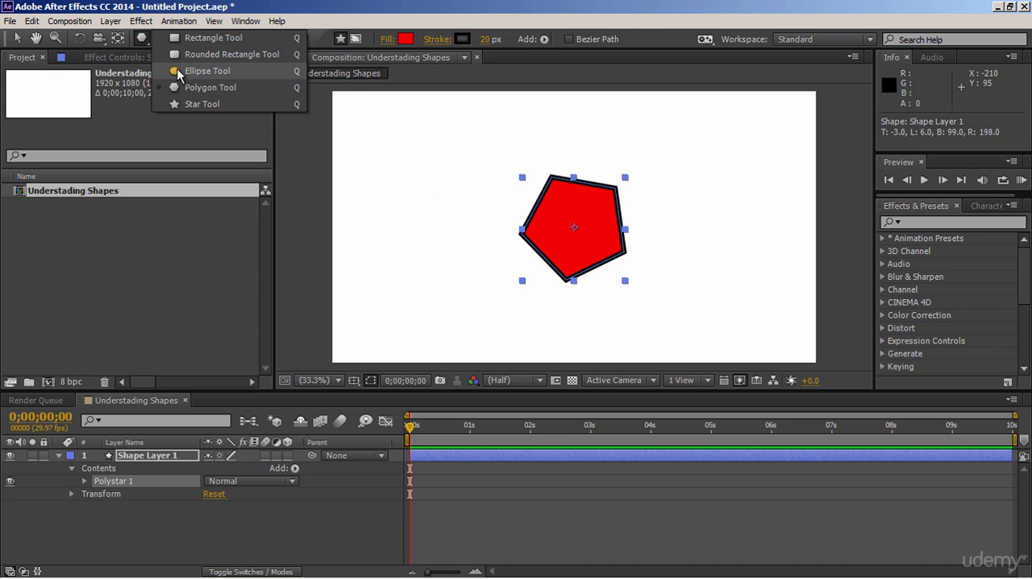
pyautogui.click(180, 70)
pyautogui.moveTo(436, 219)
pyautogui.mouseDown()
pyautogui.moveTo(519, 272)
pyautogui.moveTo(560, 320)
pyautogui.mouseUp()
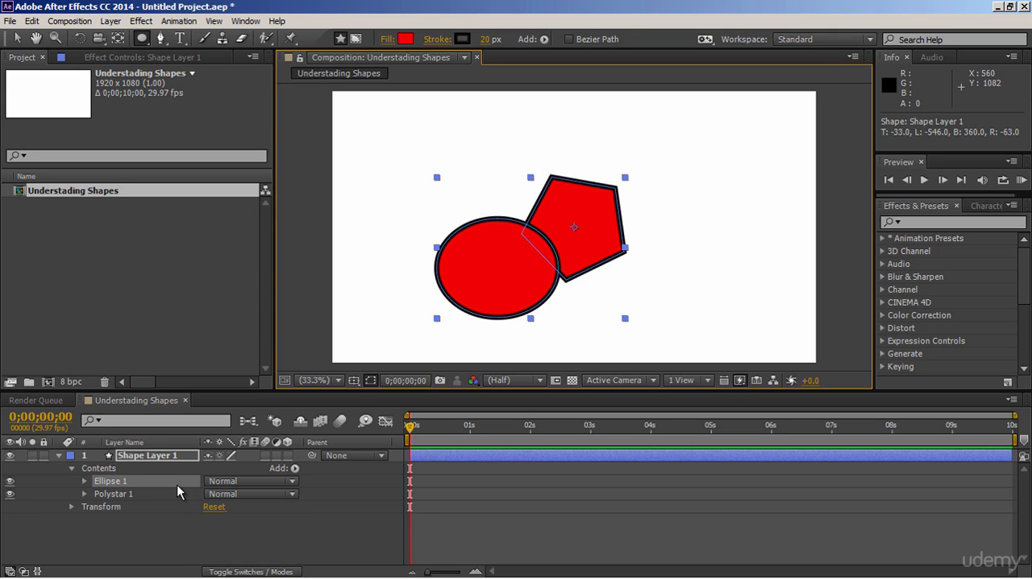
# - Move the whole shape layer, with both shapes, about 90 px right and 48 px up
pyautogui.click(162, 456)
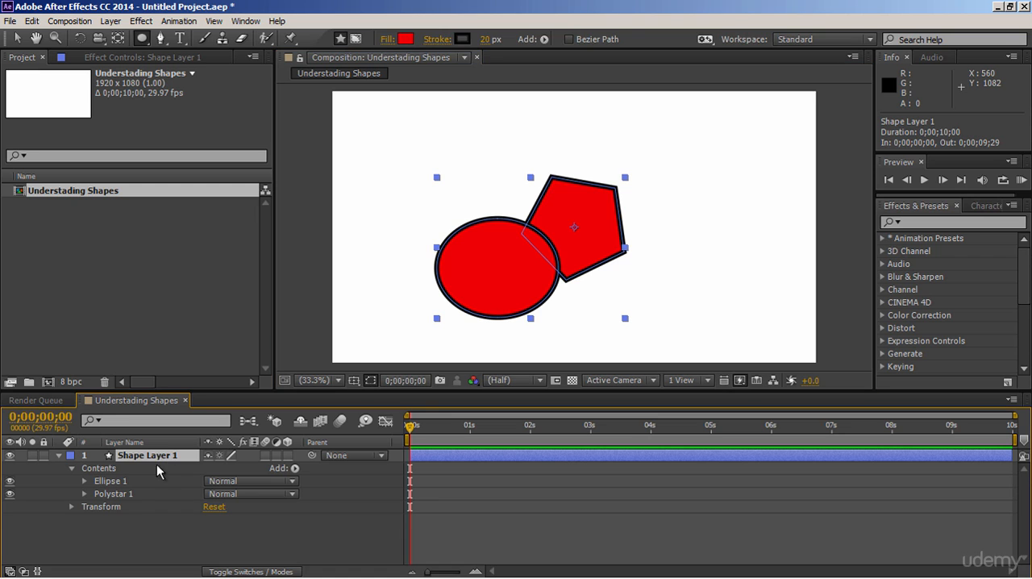
pyautogui.click(118, 482)
pyautogui.click(119, 494)
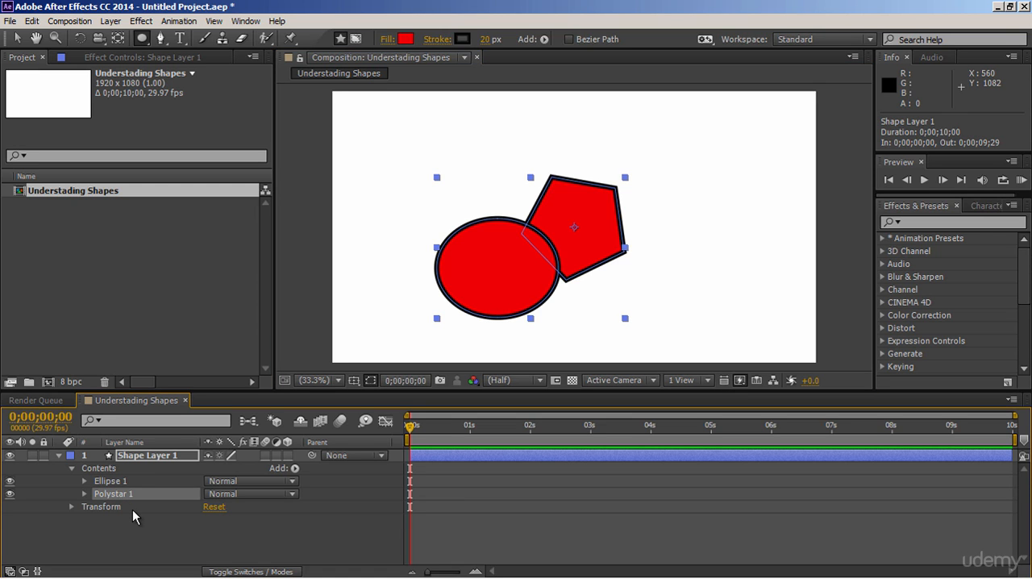
pyautogui.click(150, 458)
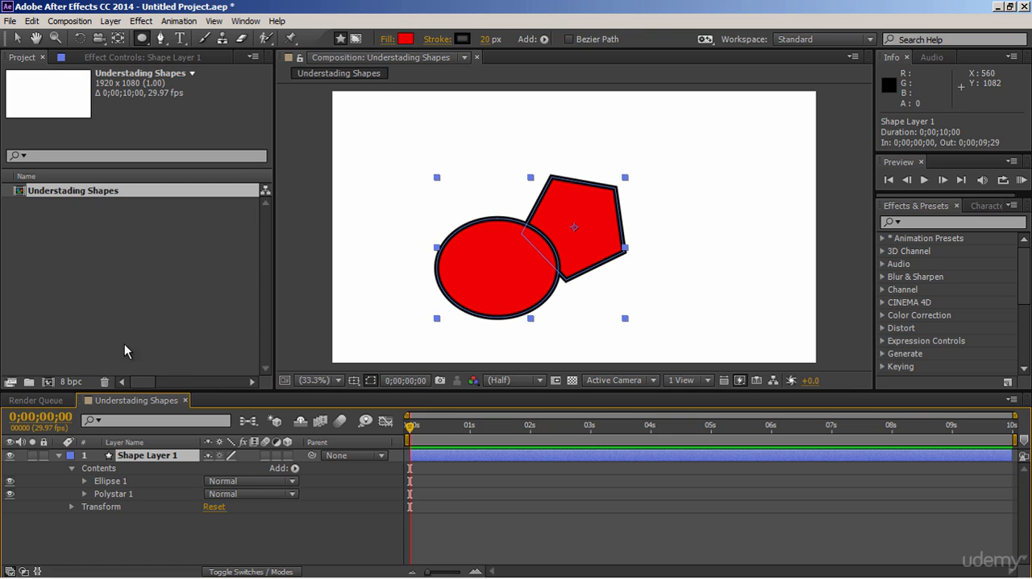
pyautogui.click(16, 38)
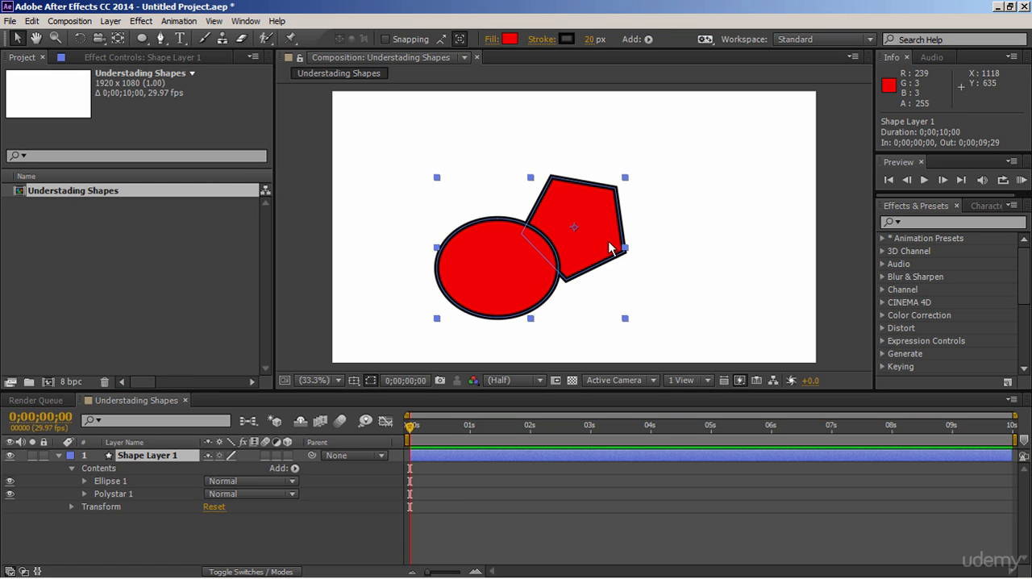
pyautogui.moveTo(573, 226); pyautogui.dragTo(595, 214)
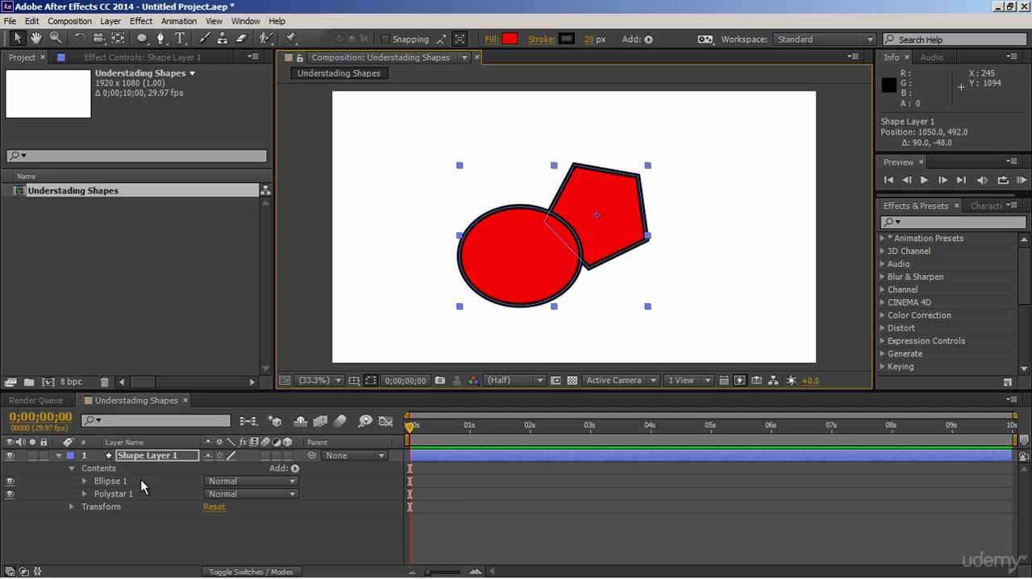
# - Separate the ellipse and the pentagon by moving each one individually within the layer, and rotate the pentagon upright
pyautogui.click(113, 481)
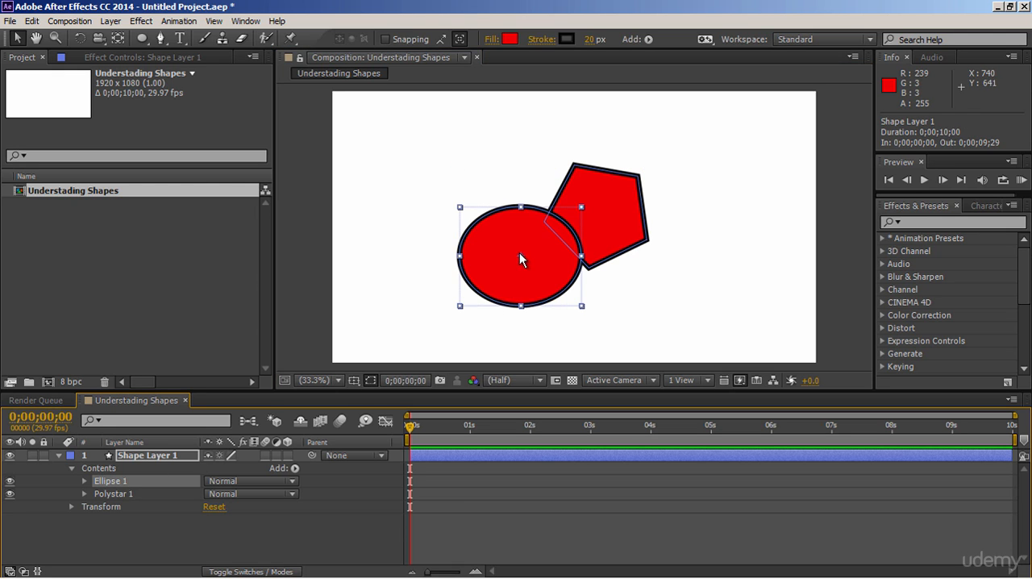
pyautogui.moveTo(520, 254); pyautogui.dragTo(479, 258)
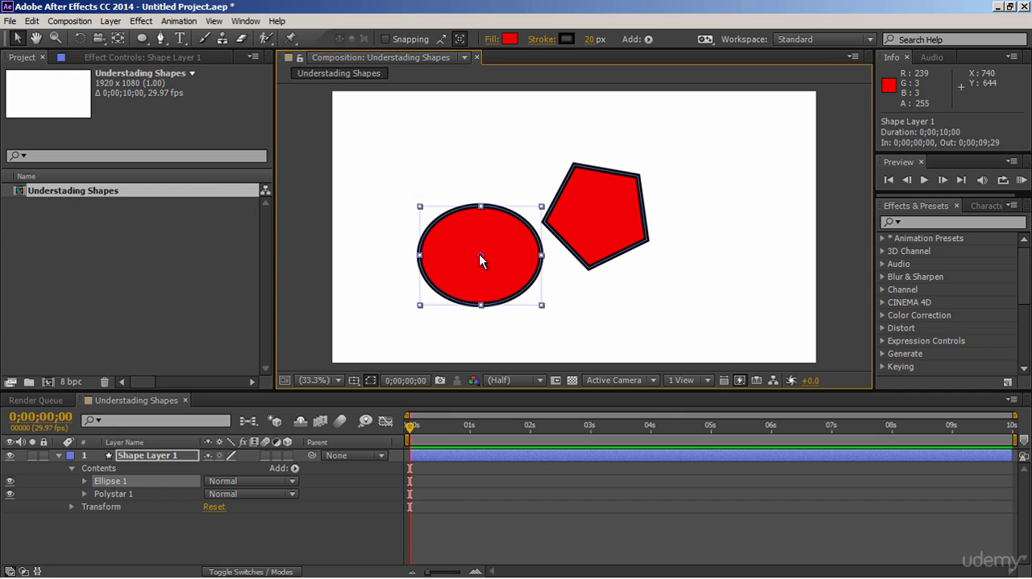
pyautogui.click(178, 491)
pyautogui.moveTo(598, 214); pyautogui.dragTo(590, 195)
pyautogui.moveTo(647, 260); pyautogui.dragTo(620, 278)
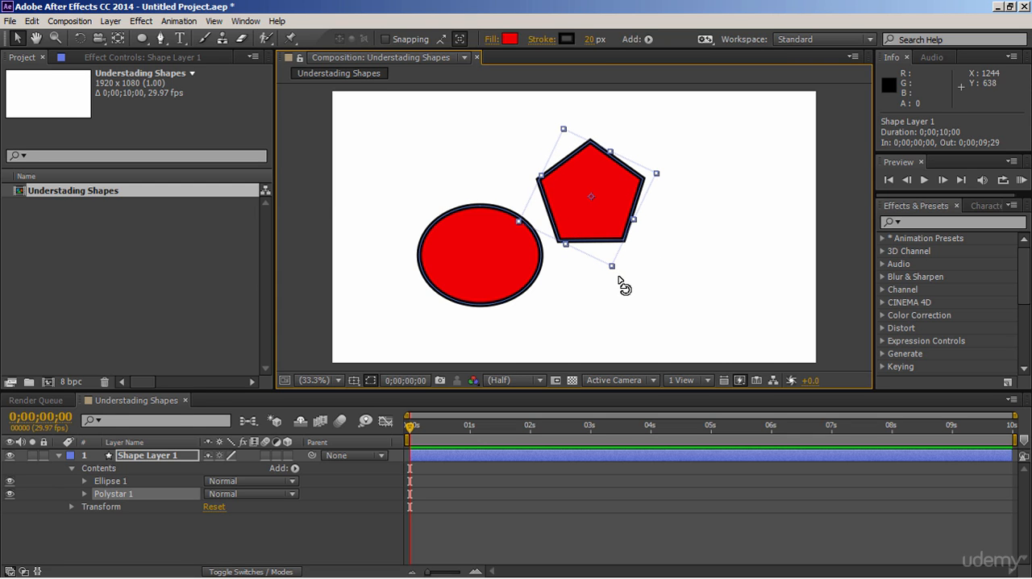
# - Move the whole shape layer about 81 px right and 6 px up, and delete it from the composition
pyautogui.click(174, 456)
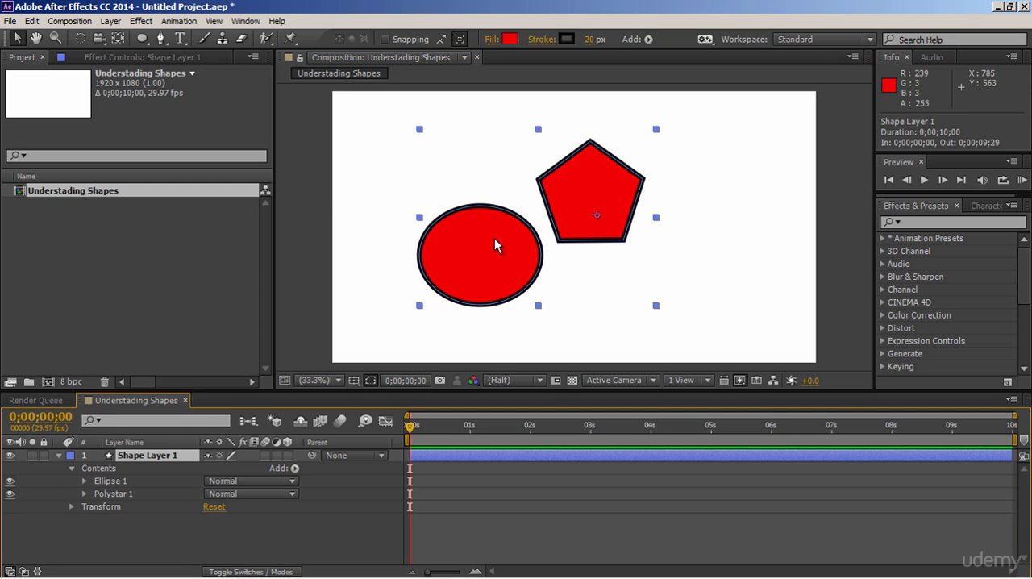
pyautogui.moveTo(481, 250); pyautogui.dragTo(501, 248)
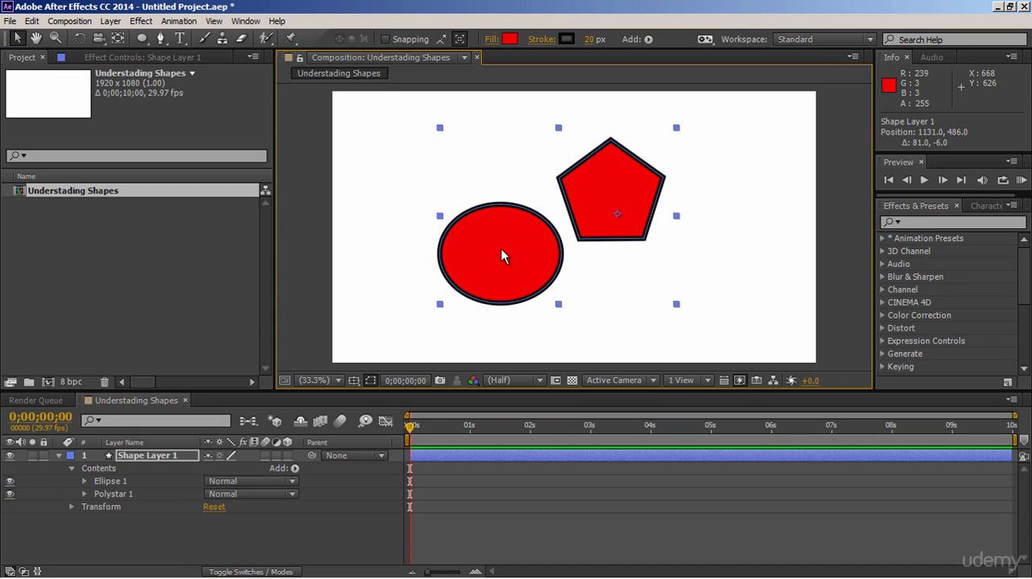
pyautogui.click(170, 457)
pyautogui.press('Delete')
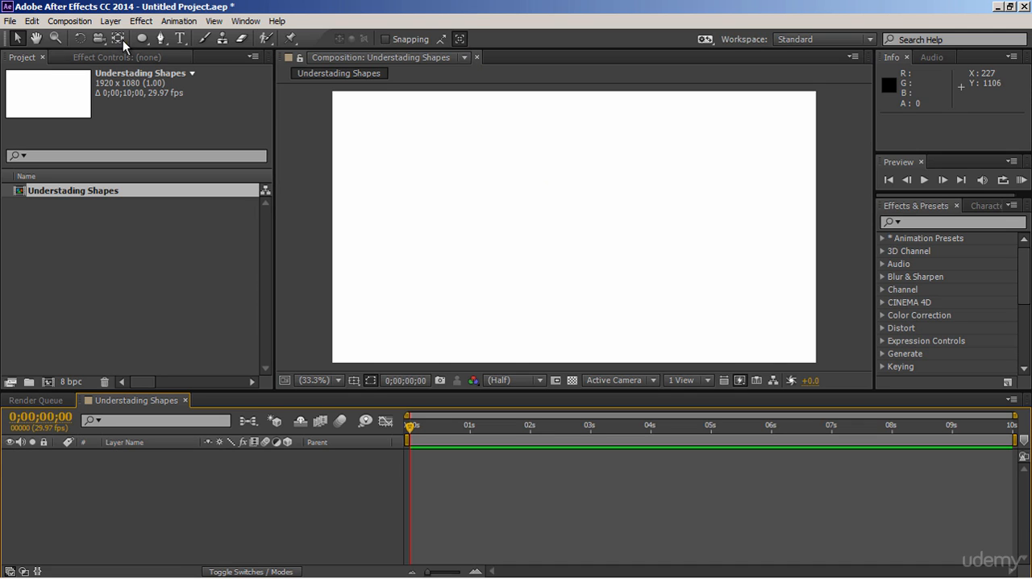
# - Create a new empty shape layer and expand its properties in the timeline
pyautogui.click(110, 21)
pyautogui.moveTo(126, 39)
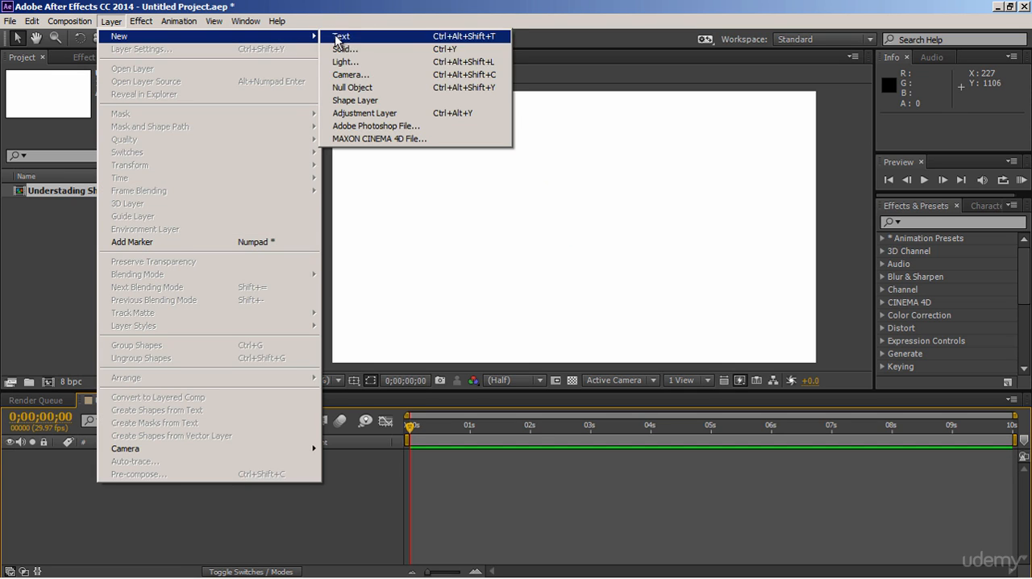
pyautogui.click(357, 102)
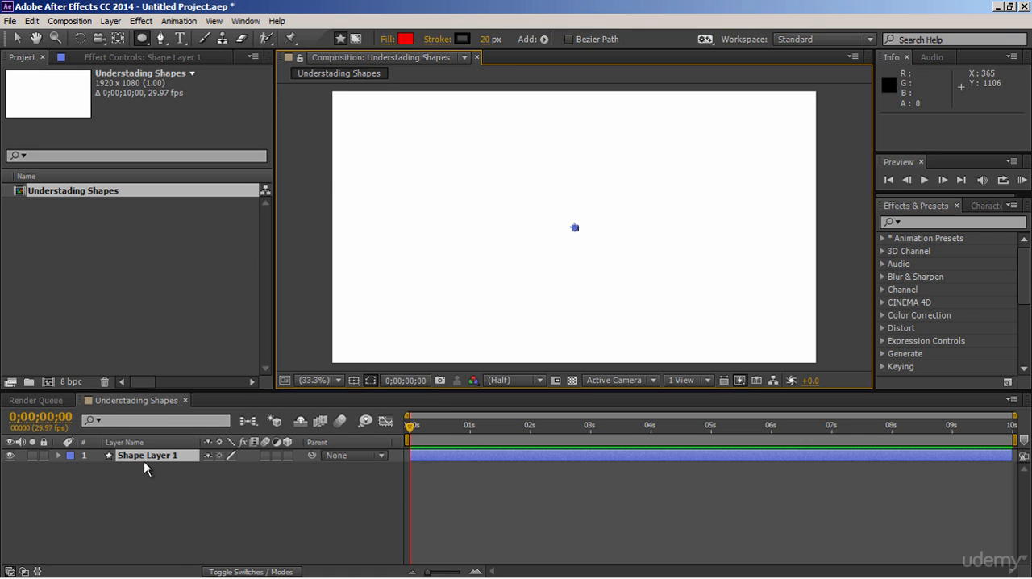
pyautogui.click(57, 456)
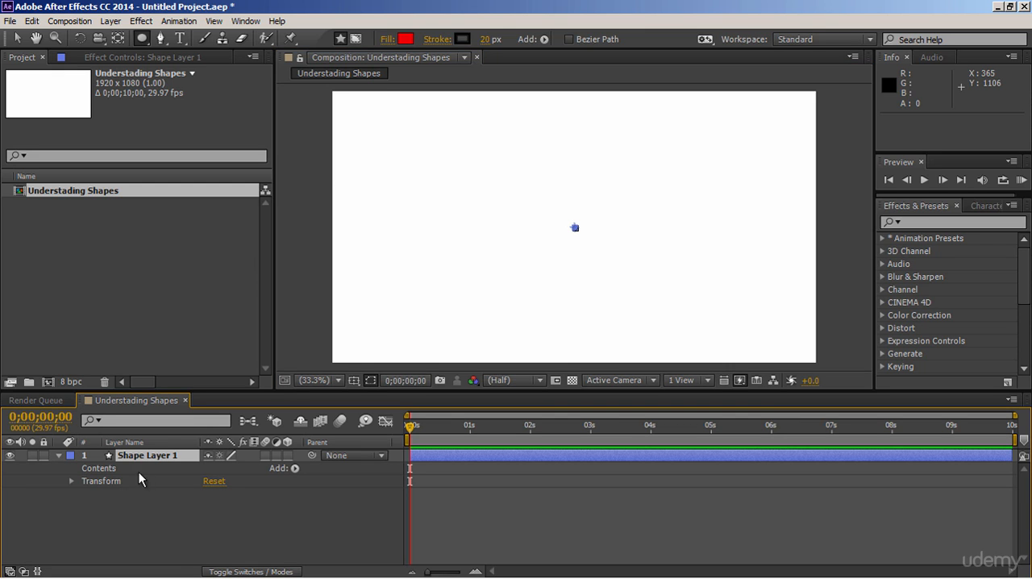
# - Add a Rectangle path to the empty shape layer's contents and expand its properties
pyautogui.click(294, 468)
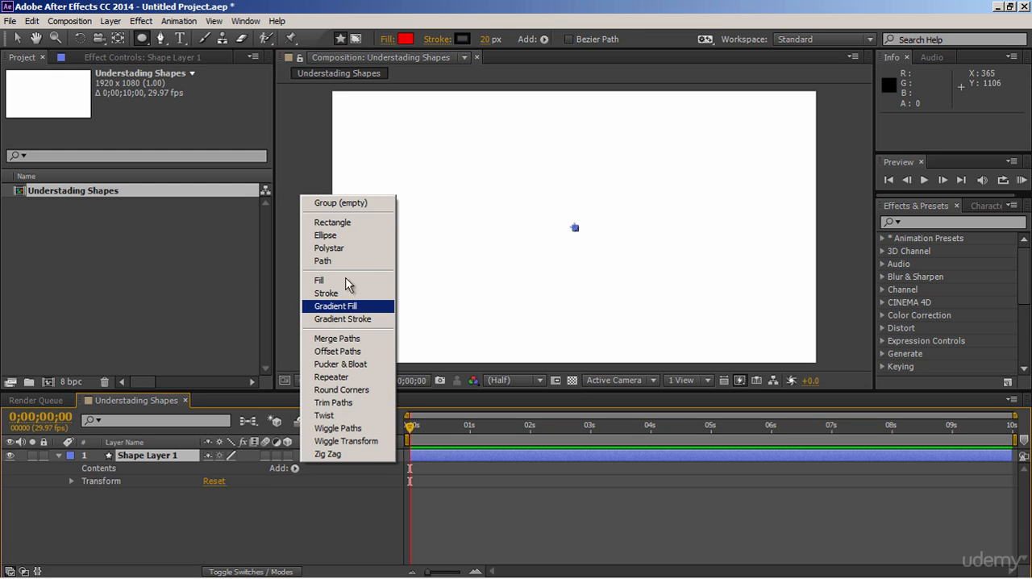
pyautogui.click(345, 228)
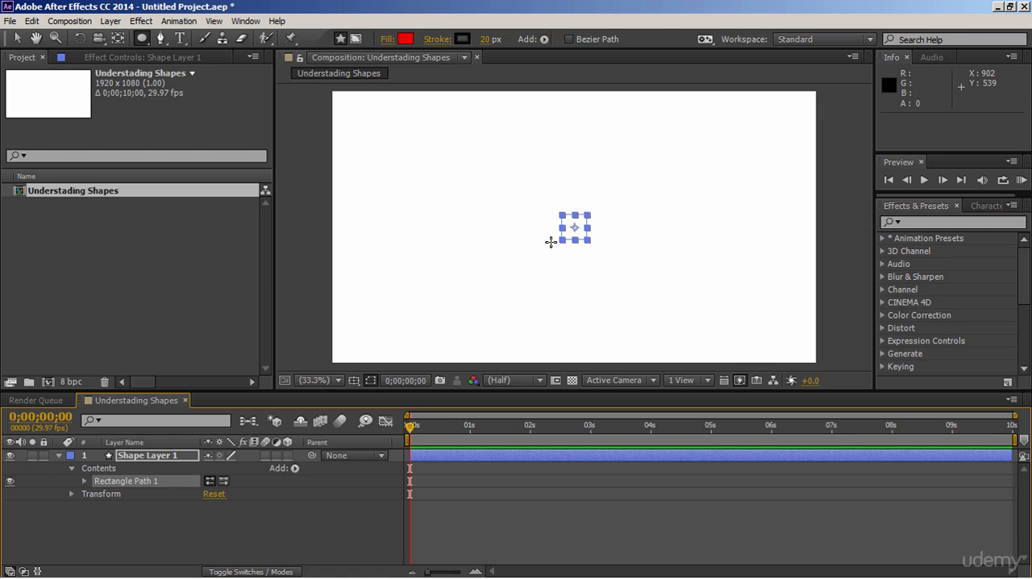
pyautogui.click(85, 482)
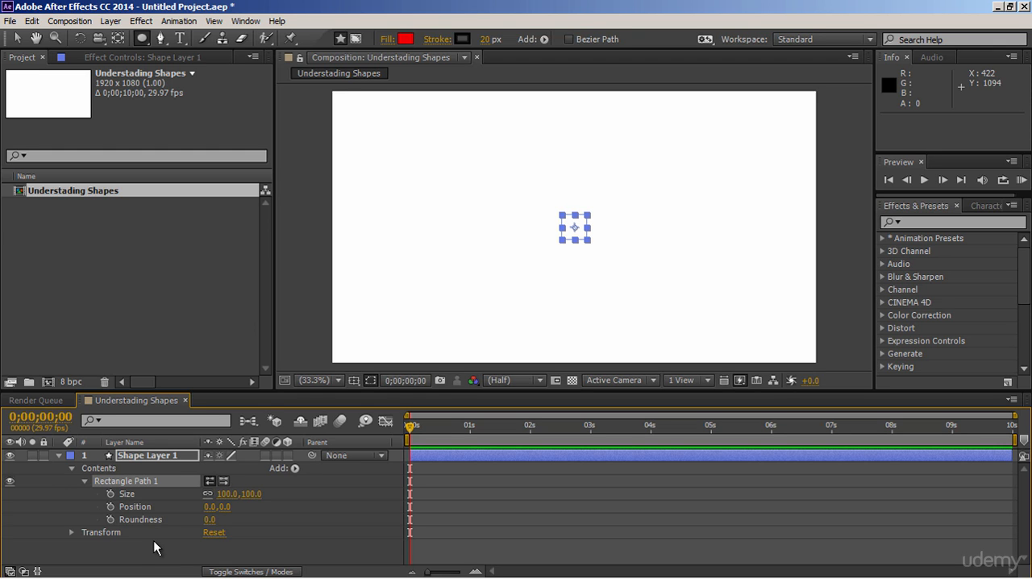
# - Add a Fill to the shape layer's contents and set its colour to bright blue
pyautogui.click(293, 470)
pyautogui.click(321, 280)
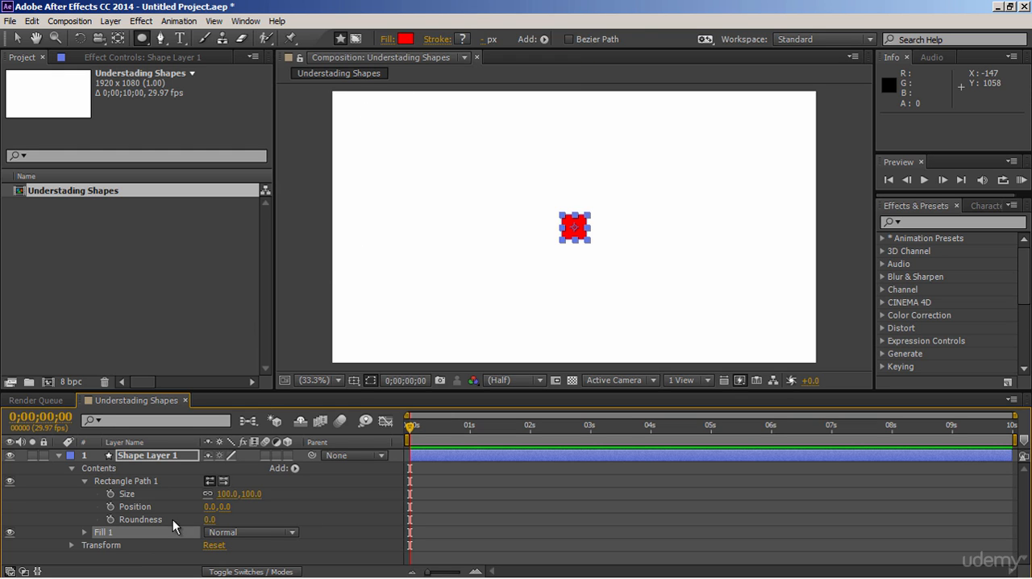
pyautogui.click(85, 531)
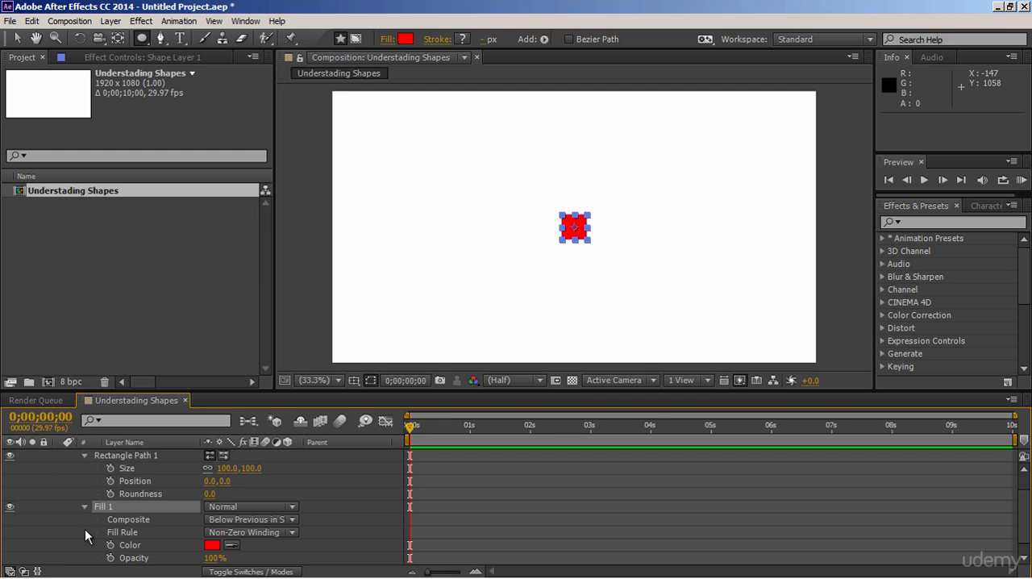
pyautogui.click(211, 546)
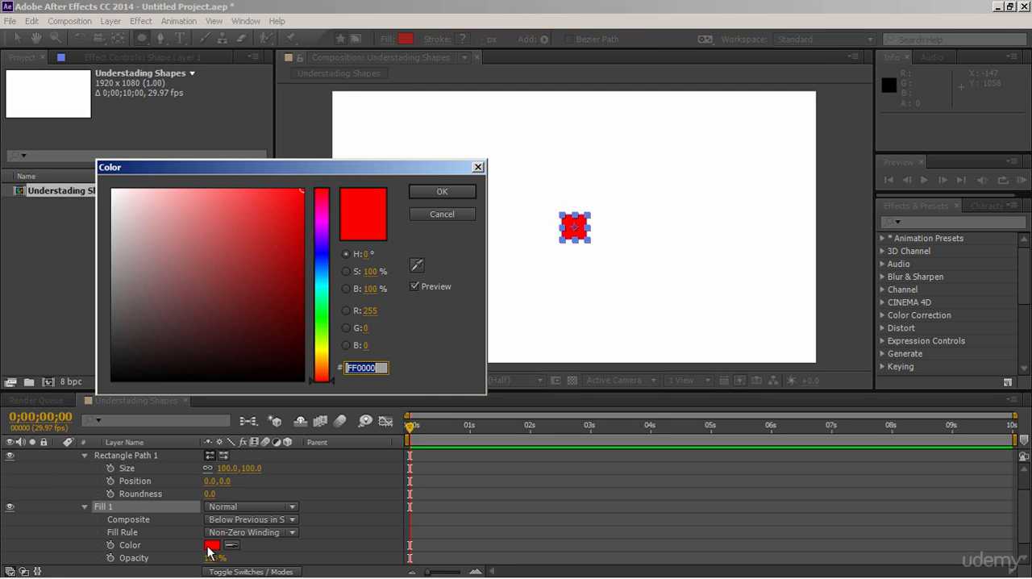
pyautogui.click(324, 266)
pyautogui.click(430, 191)
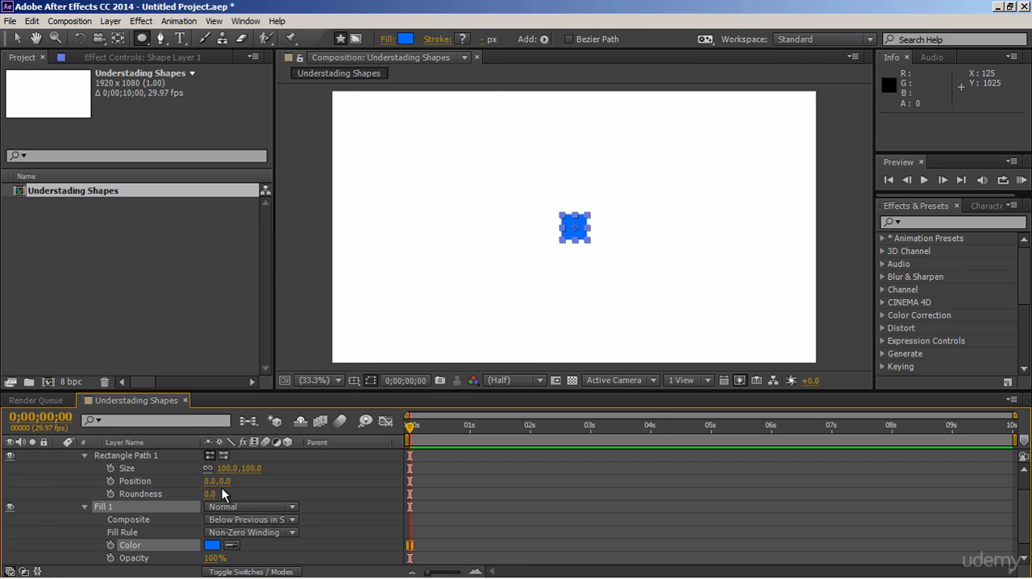
pyautogui.click(84, 506)
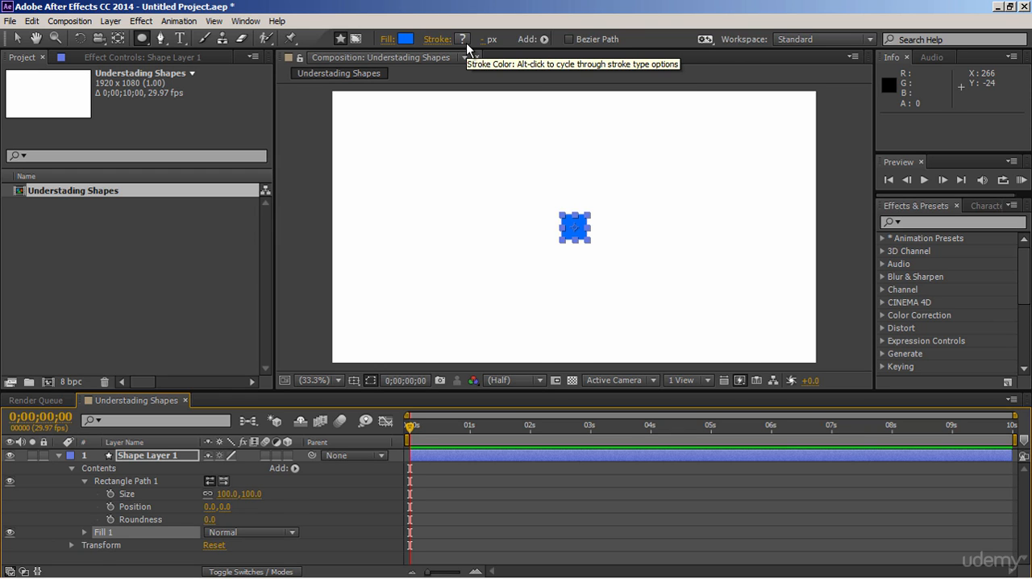
# - Add a Stroke to the shape layer's contents and set its colour to near-black 020000
pyautogui.click(295, 468)
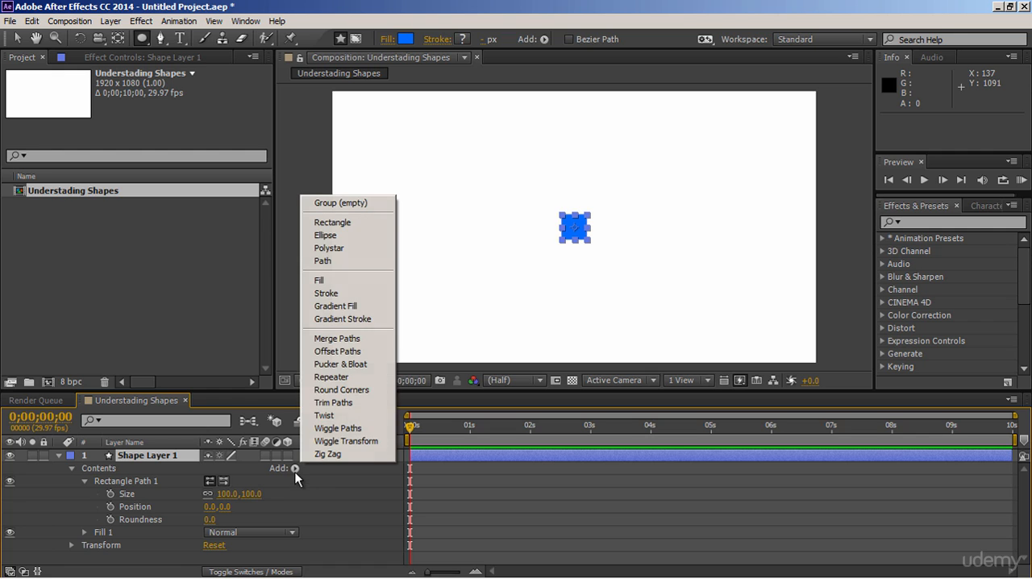
pyautogui.click(339, 292)
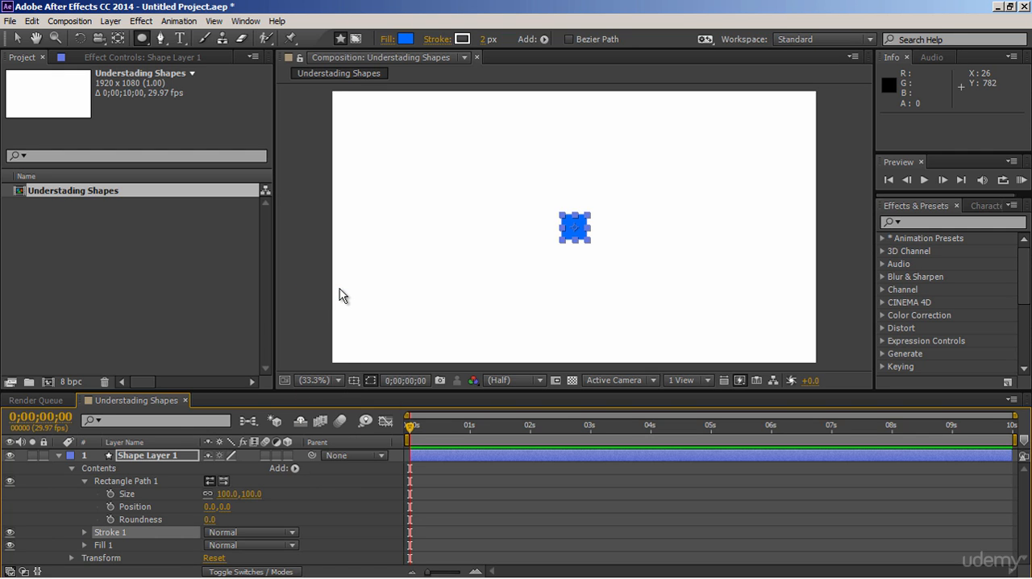
pyautogui.click(462, 39)
pyautogui.moveTo(279, 351); pyautogui.dragTo(305, 379)
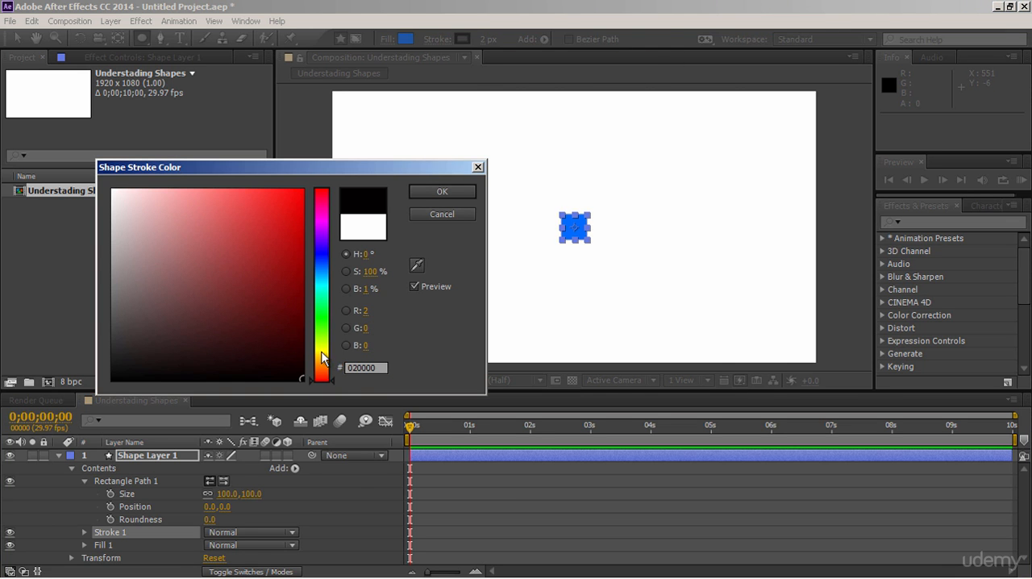
pyautogui.click(423, 194)
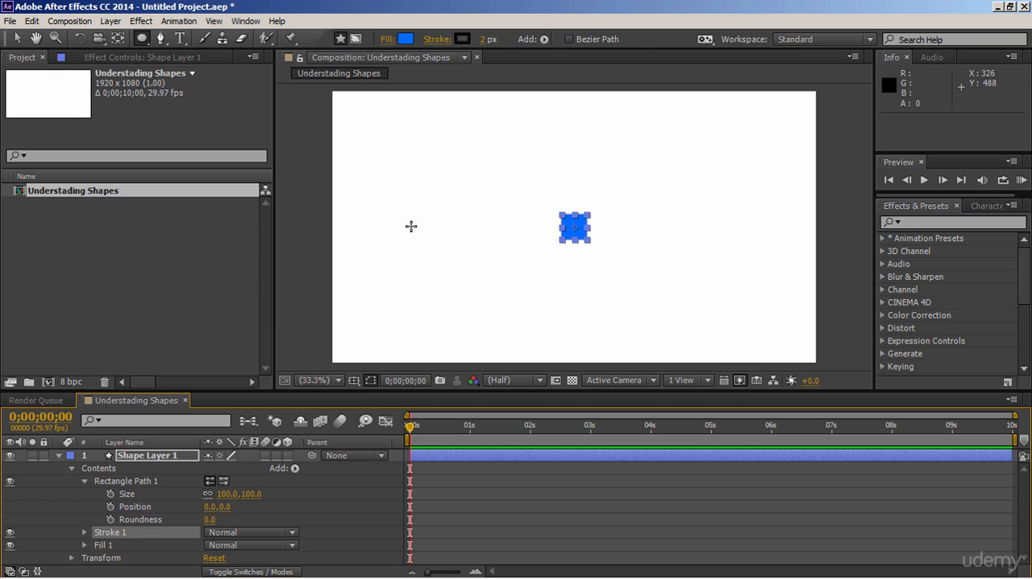
# - Set the square's stroke width to 14 px after examining the stroke's properties
pyautogui.click(86, 535)
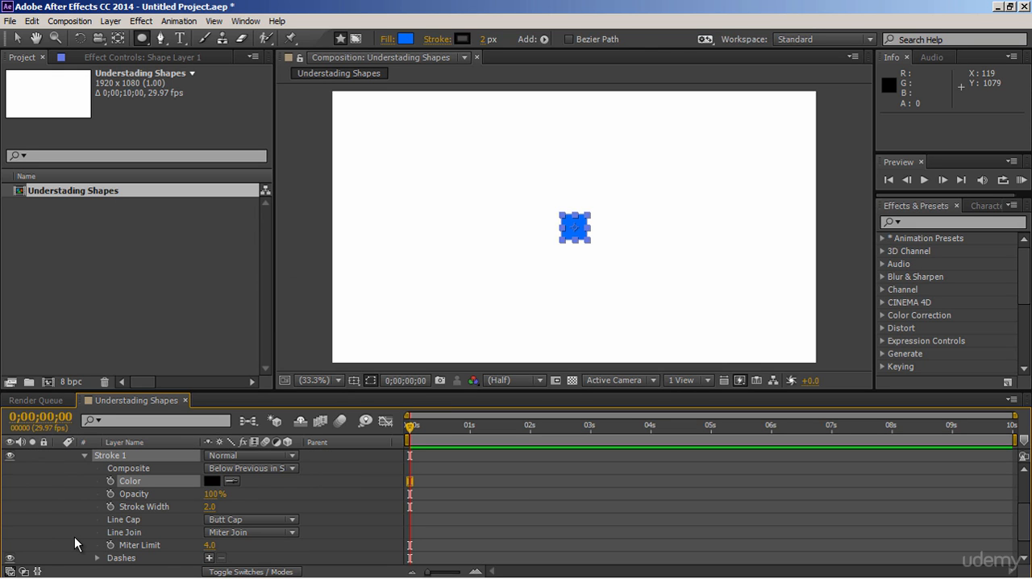
pyautogui.click(85, 455)
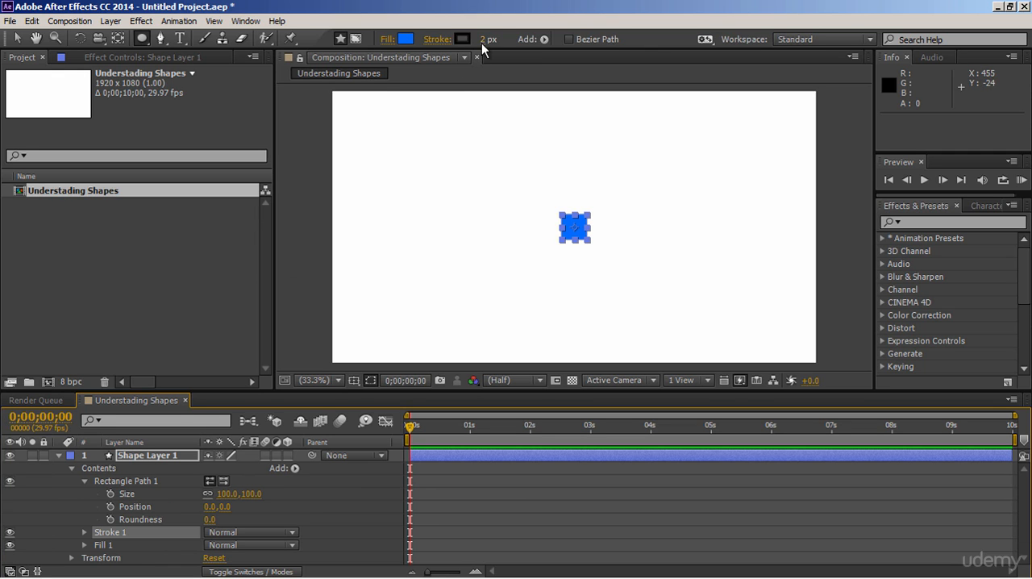
pyautogui.moveTo(482, 40); pyautogui.dragTo(492, 40)
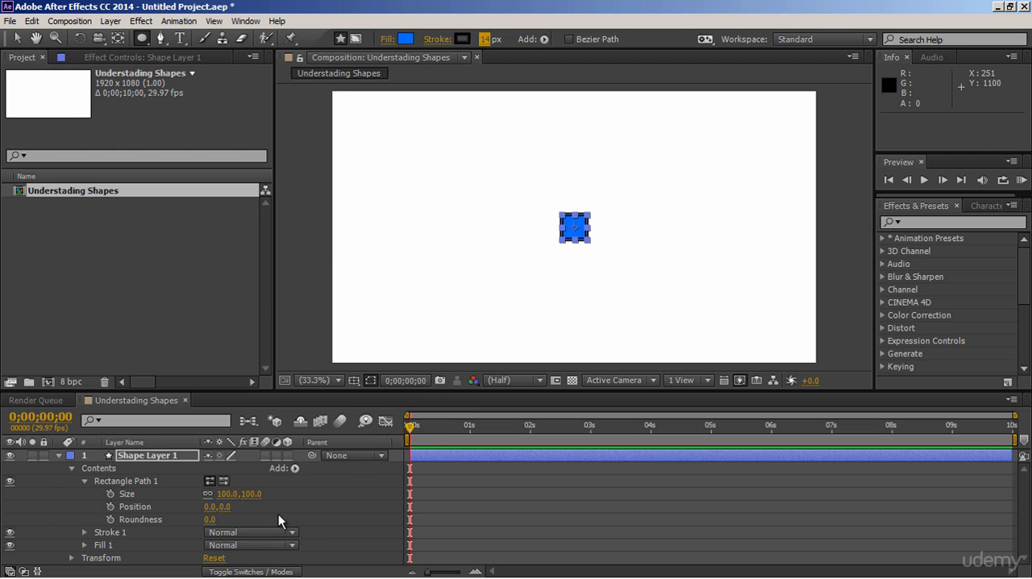
# - Set the rectangle path's size to 374 by 374 and deselect it
pyautogui.moveTo(252, 494); pyautogui.dragTo(496, 512)
pyautogui.click(497, 511)
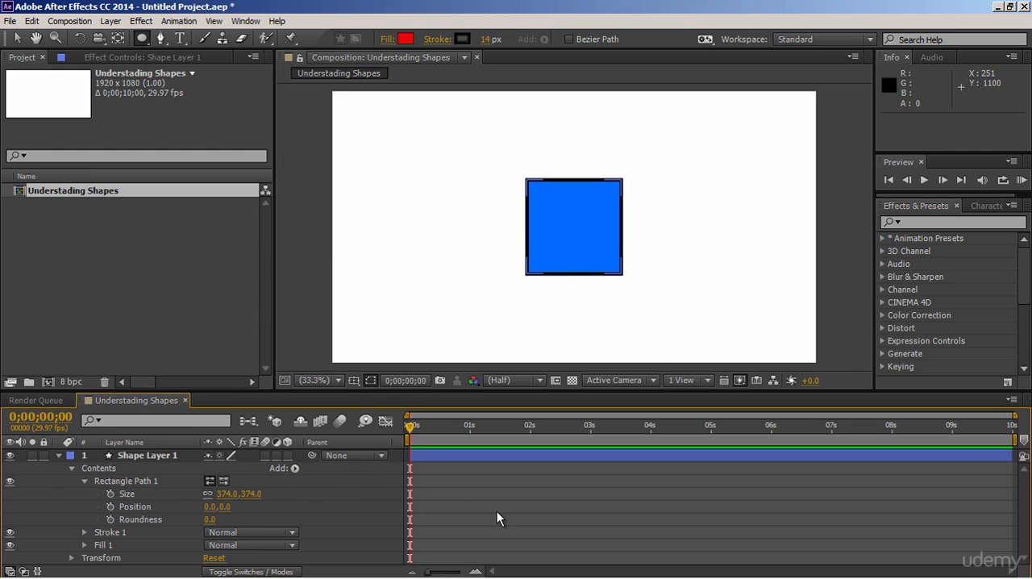